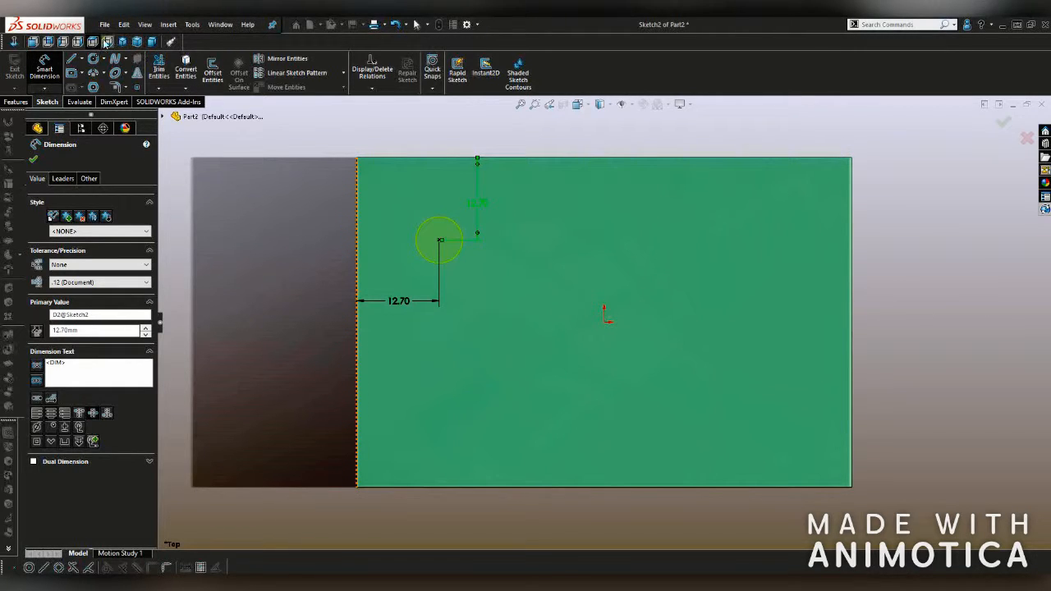
# Step: Sketch a horizontal centerline 50.8 mm long on the face below the origin
pyautogui.click(83, 60)
pyautogui.click(87, 84)
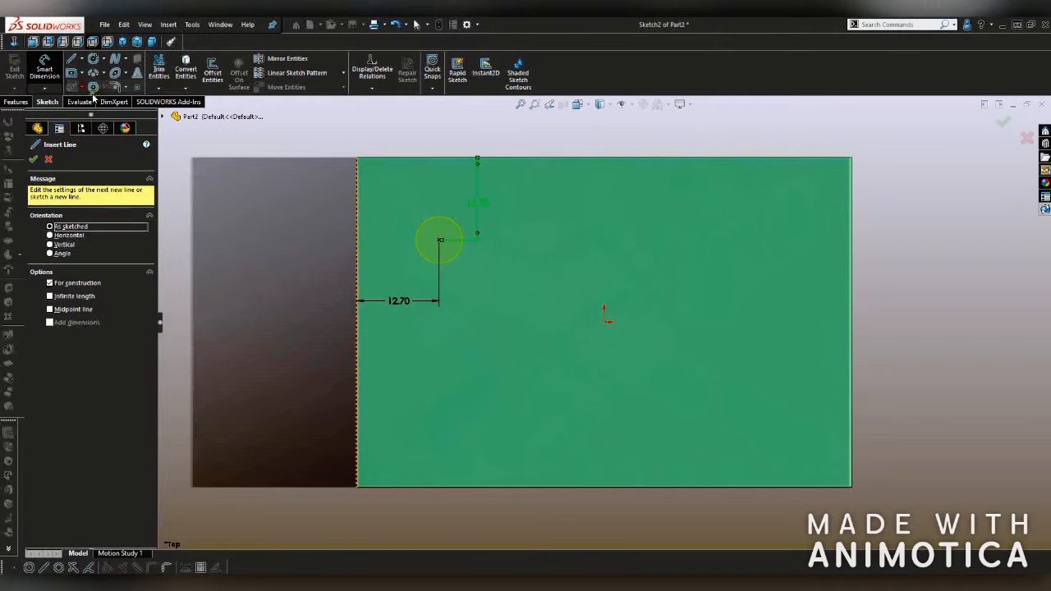
pyautogui.click(497, 404)
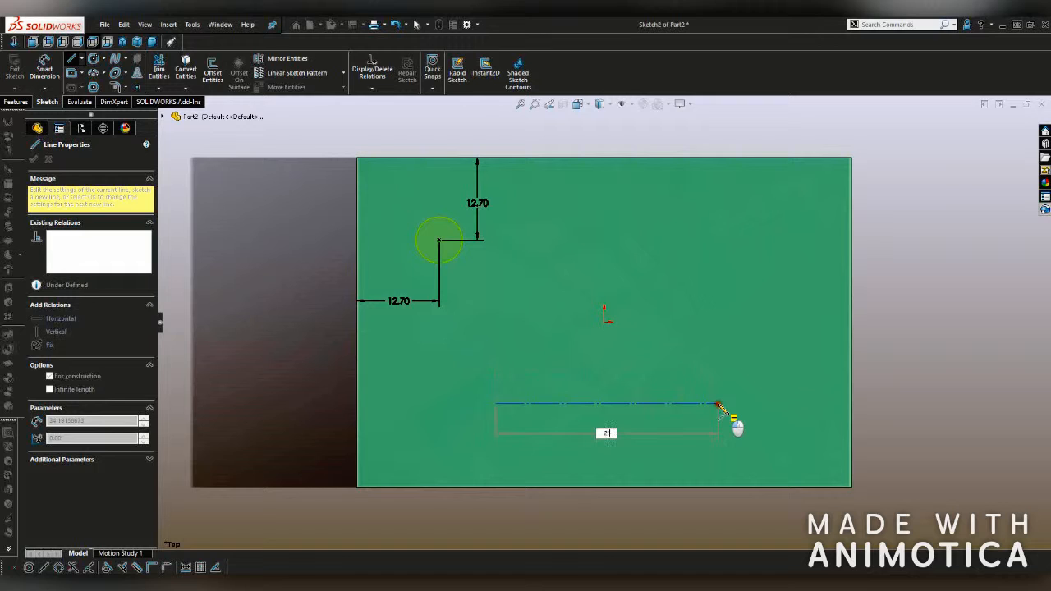
pyautogui.click(826, 403)
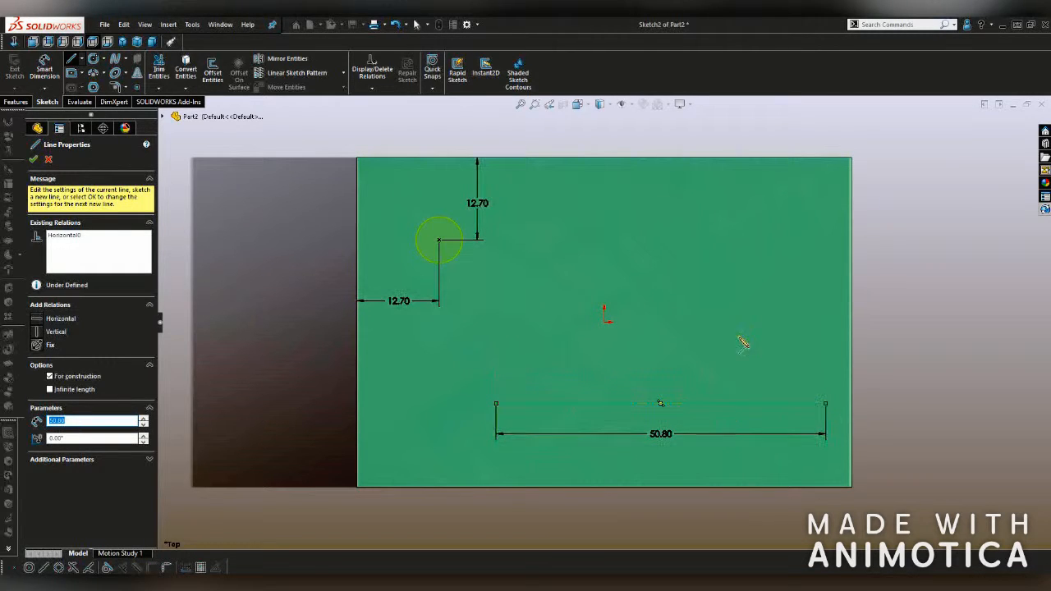
# Step: Sketch a vertical centerline about 16.6 mm long upward from the origin and finish the line command
pyautogui.click(604, 320)
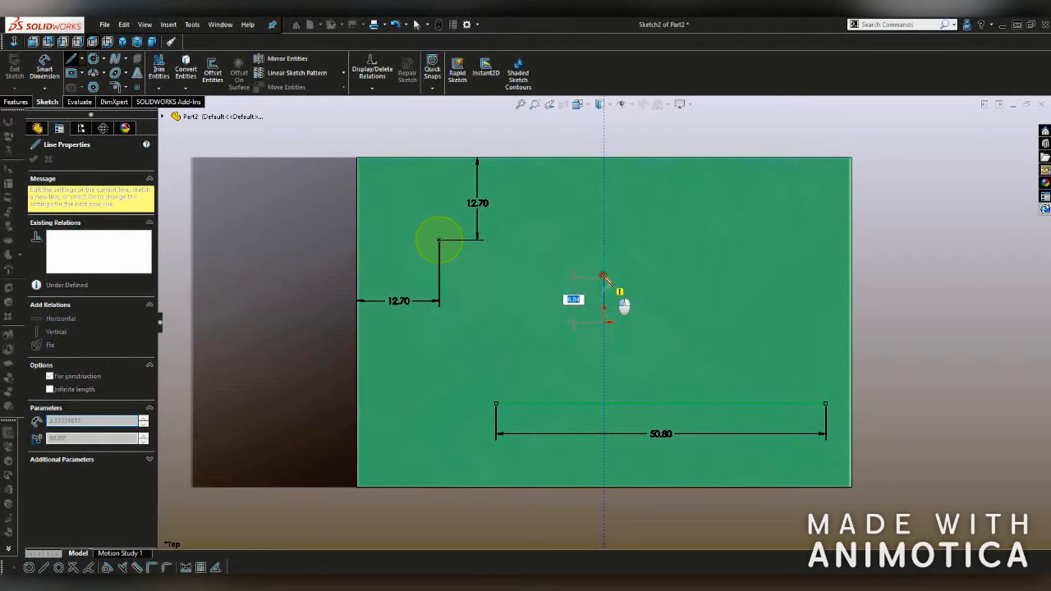
pyautogui.click(604, 216)
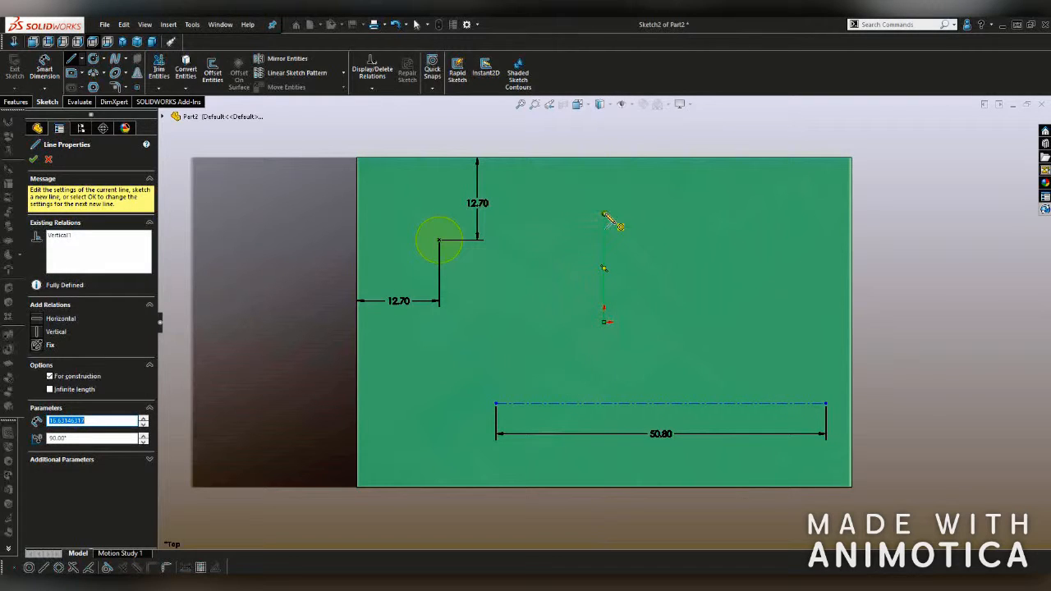
pyautogui.press('Escape')
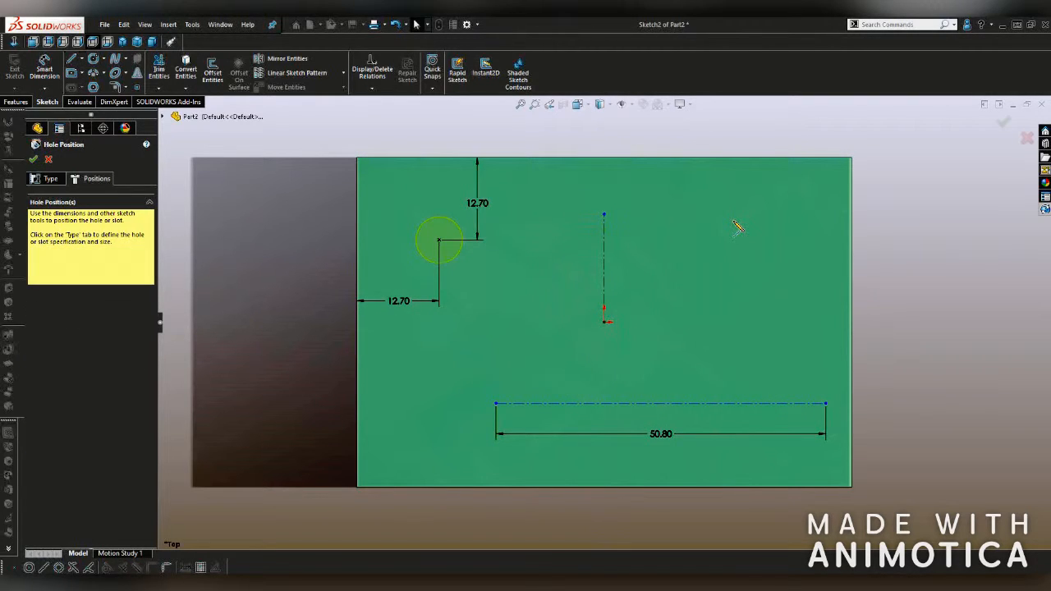
# Step: Make the midpoint of the horizontal centerline coincident with the origin
pyautogui.rightClick(688, 404)
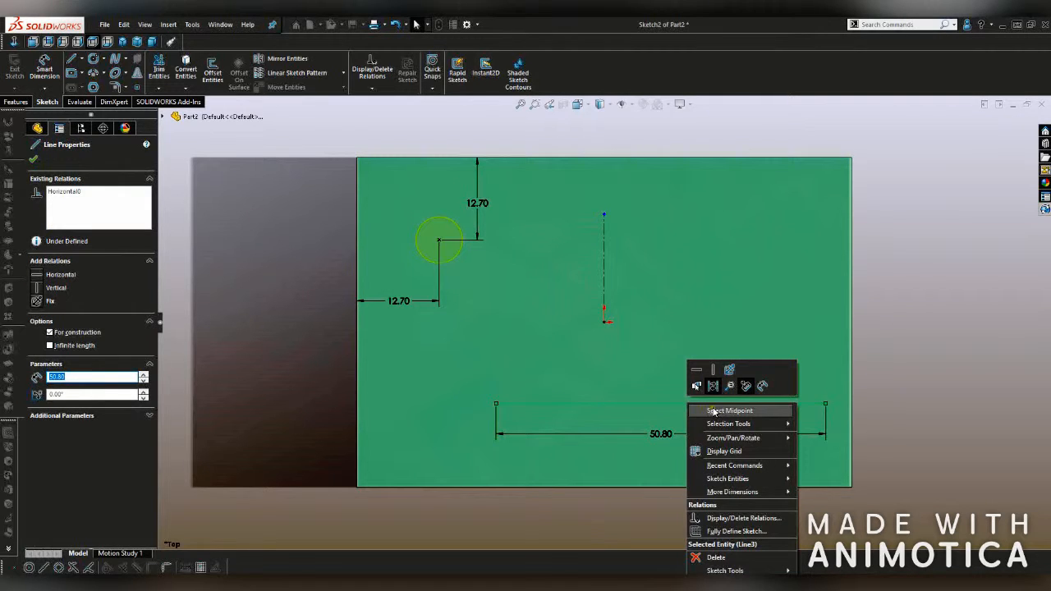
pyautogui.moveTo(713, 424)
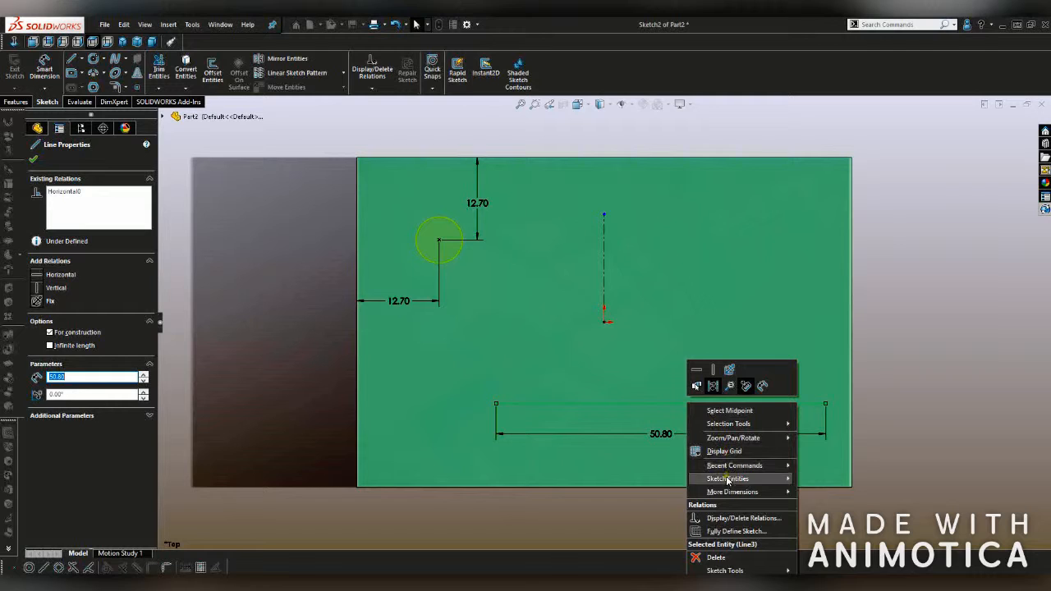
pyautogui.click(725, 412)
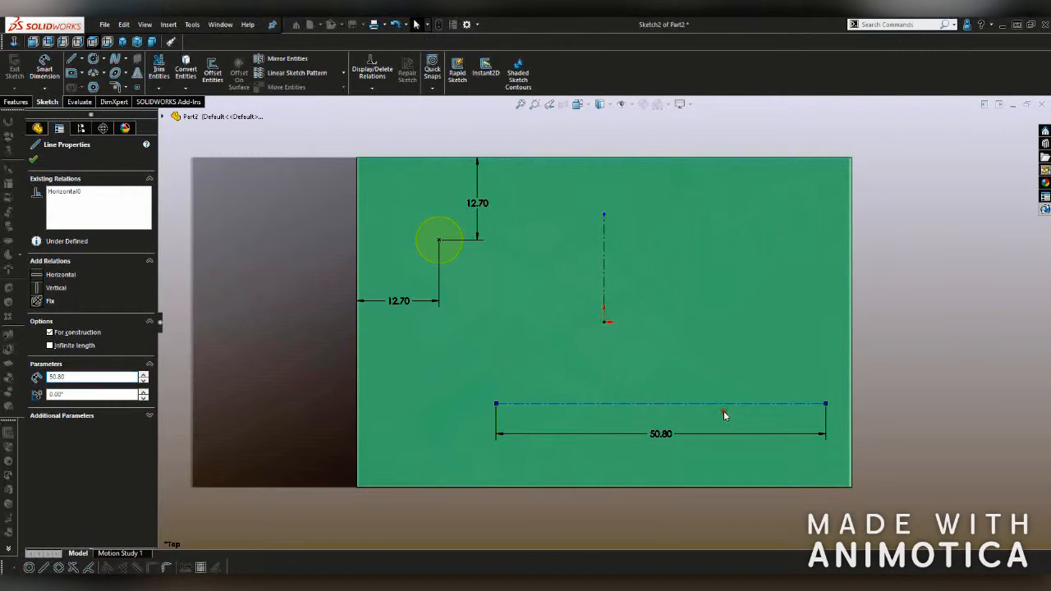
pyautogui.keyDown('ctrl'); pyautogui.click(604, 323); pyautogui.keyUp('ctrl')
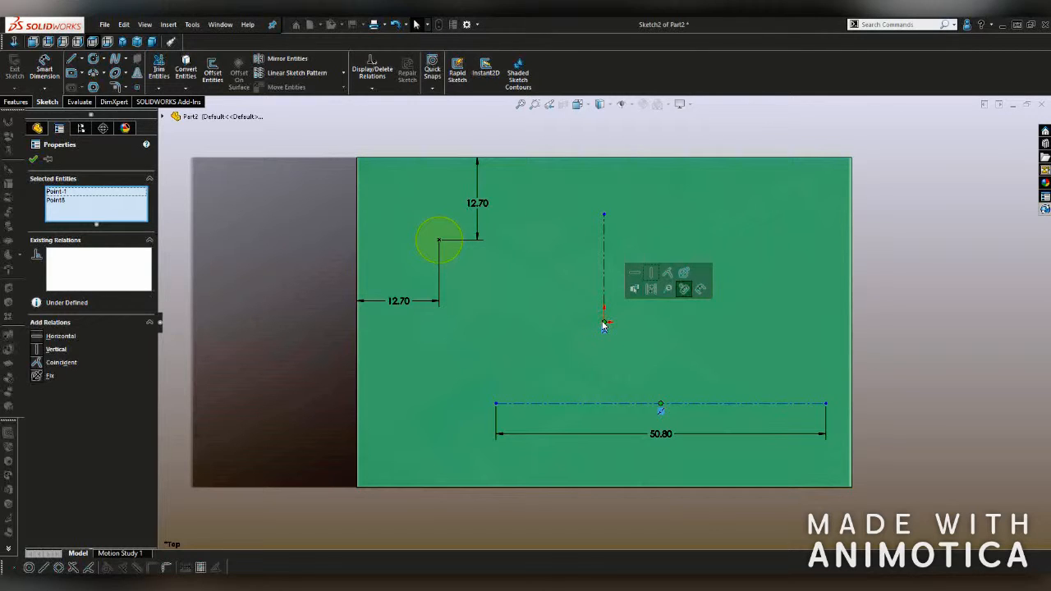
pyautogui.click(669, 273)
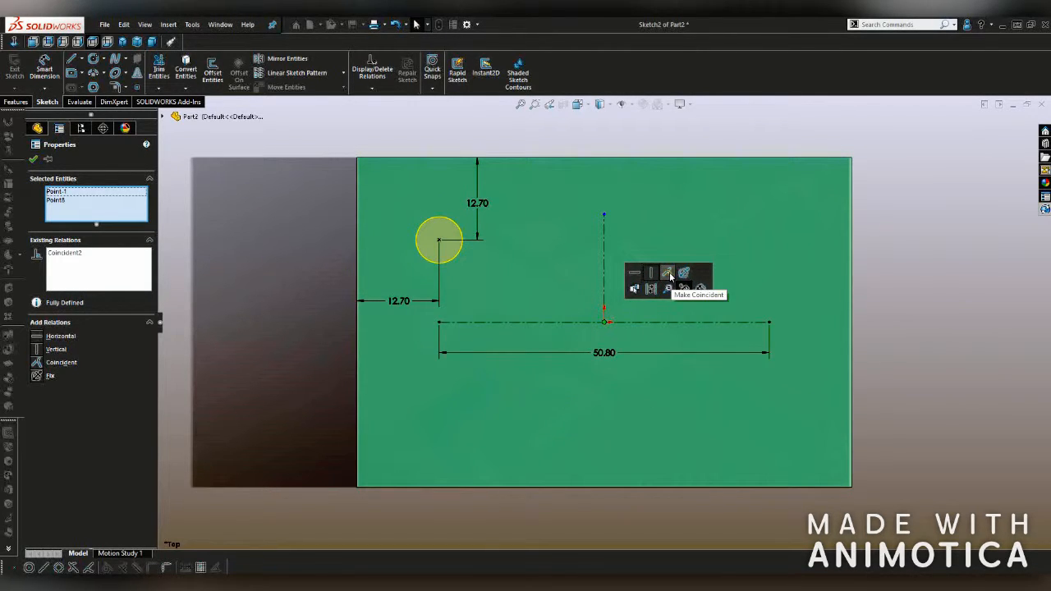
# Step: Clear the selection and attach the vertical centerline's upper endpoint to the midpoint of the face's top edge
pyautogui.rightClick(662, 408)
pyautogui.click(722, 403)
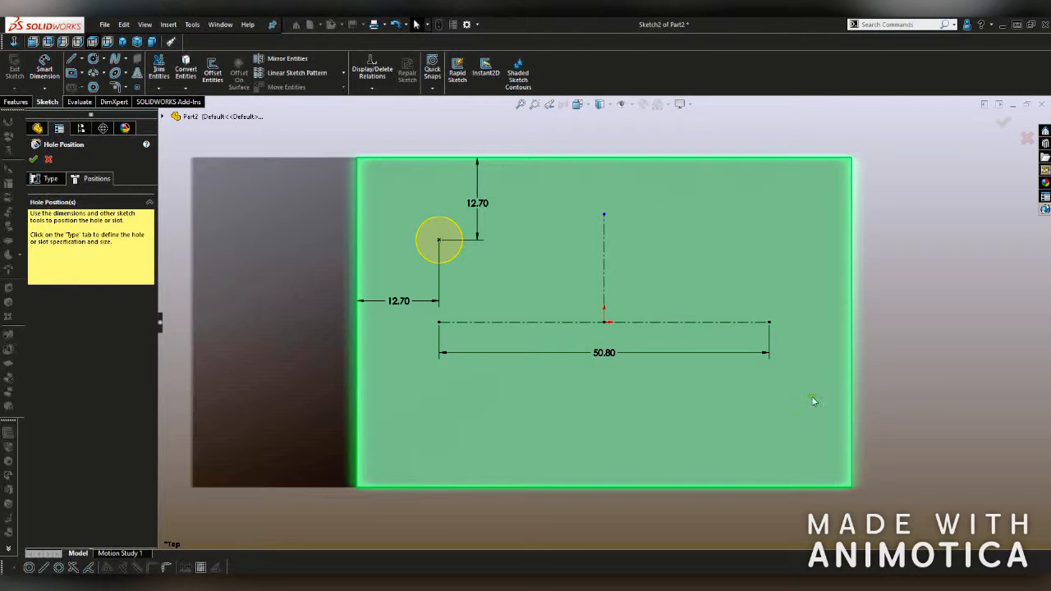
pyautogui.click(926, 395)
pyautogui.moveTo(605, 216); pyautogui.dragTo(605, 159)
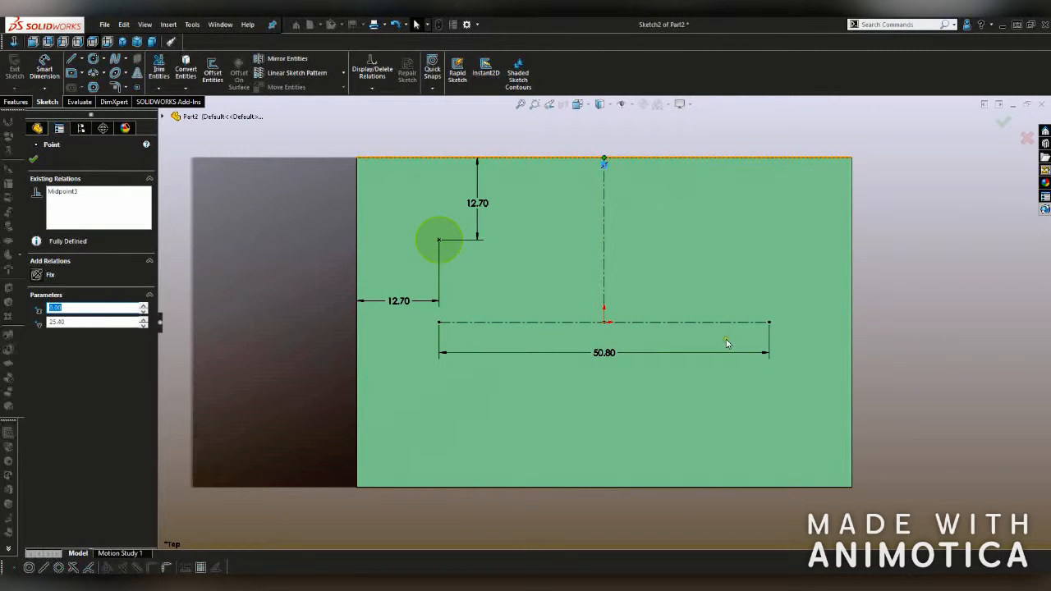
# Step: Place hole points at both endpoints of the horizontal centerline and finish the 1/4 clearance hole feature
pyautogui.click(139, 88)
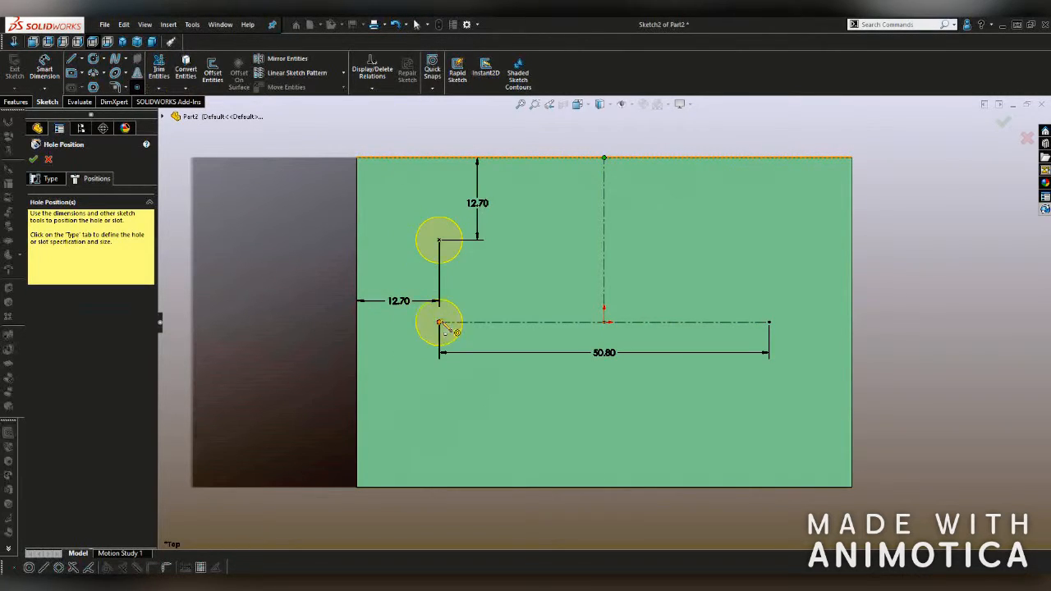
pyautogui.click(439, 323)
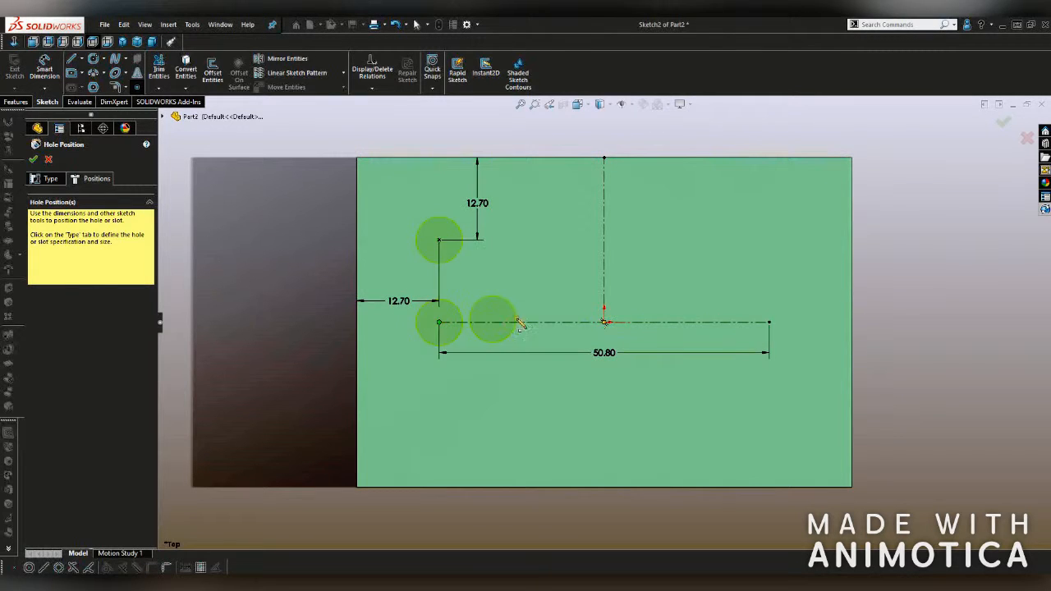
pyautogui.click(778, 323)
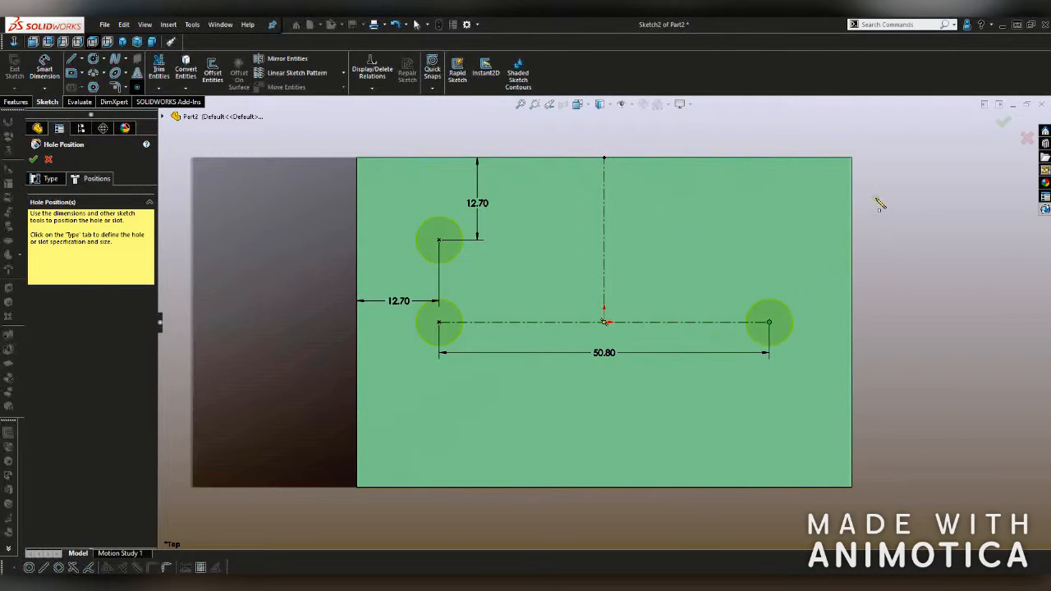
pyautogui.click(1003, 125)
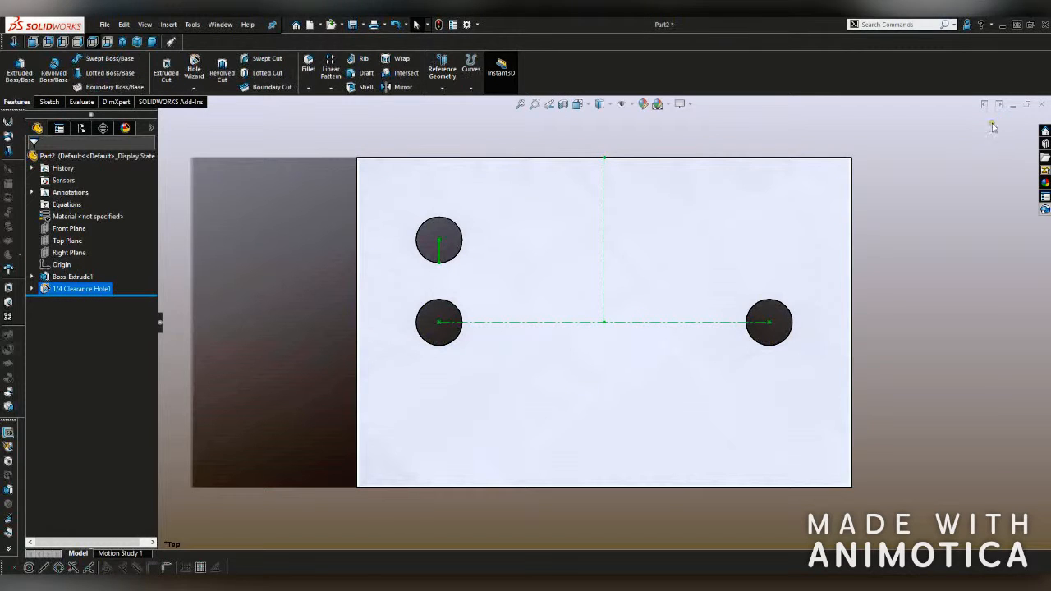
pyautogui.click(972, 206)
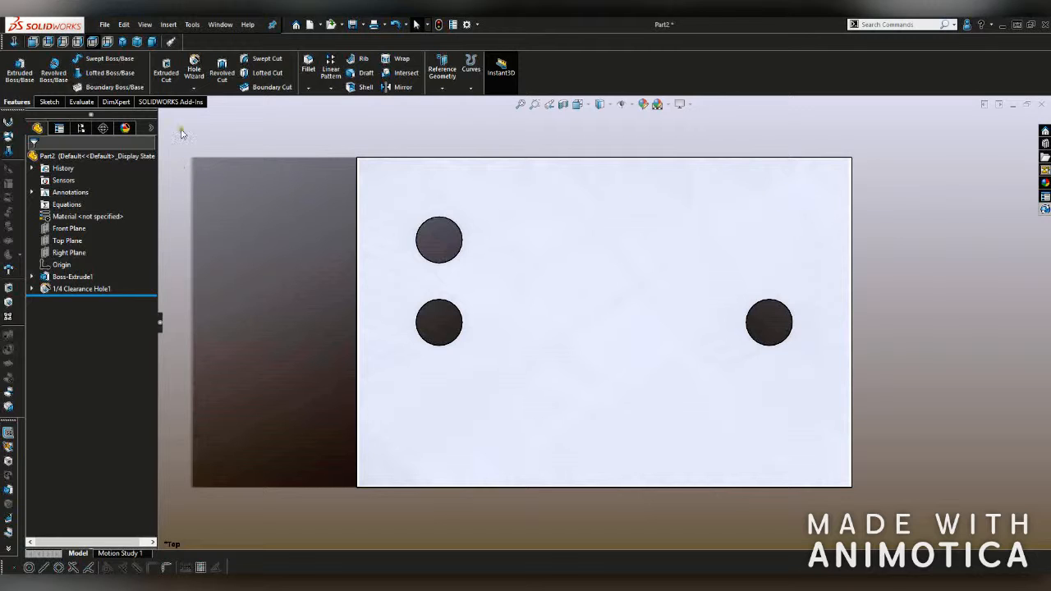
# Step: Start an Extruded Cut on the block's top face and sketch a center rectangle from the origin with a 25.4 mm height
pyautogui.click(167, 74)
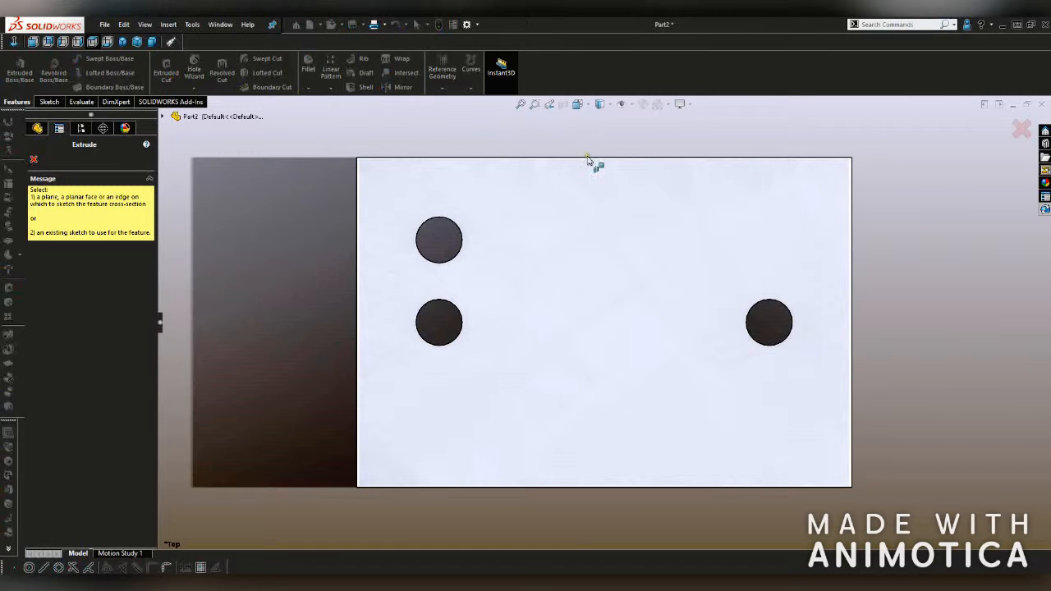
pyautogui.click(624, 305)
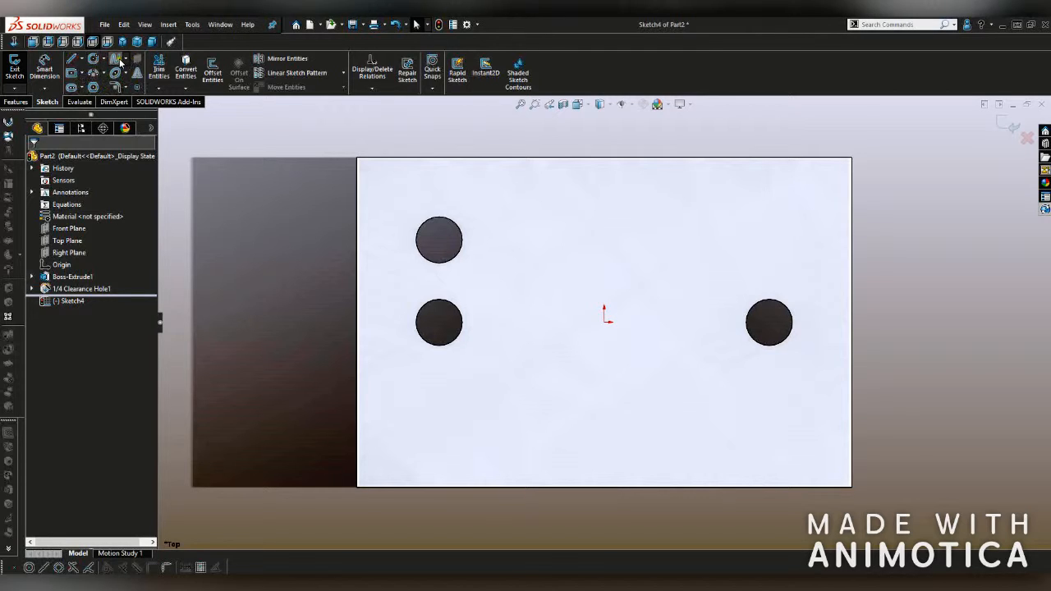
pyautogui.click(83, 74)
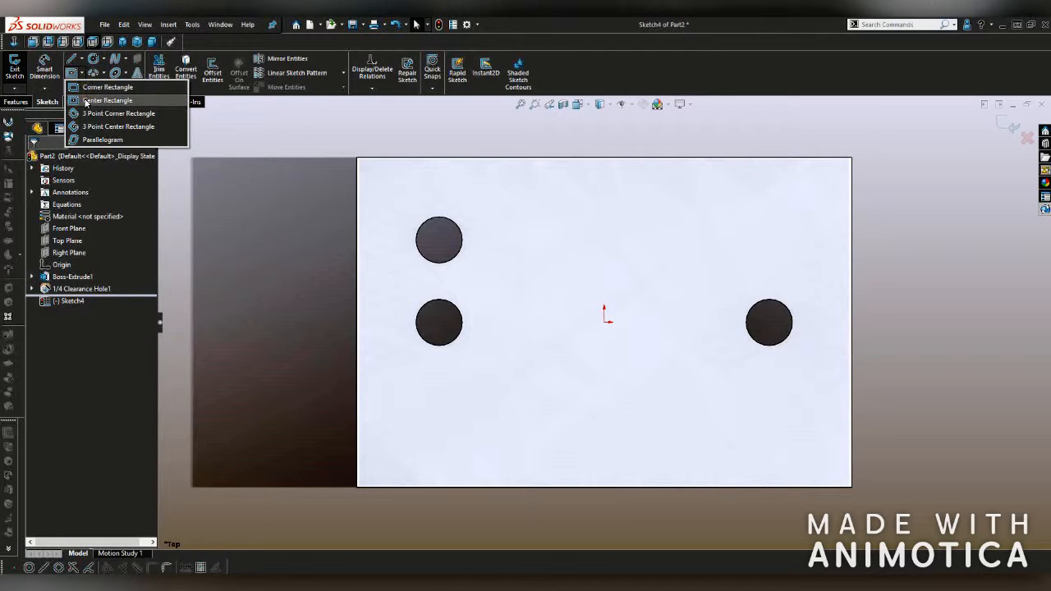
pyautogui.click(91, 100)
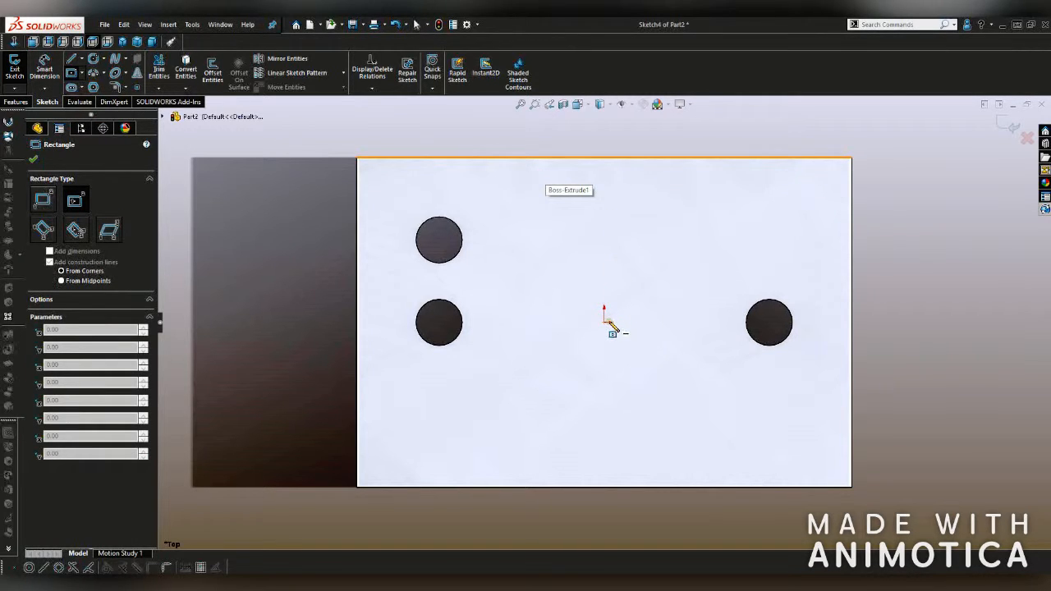
pyautogui.moveTo(606, 322)
pyautogui.mouseDown()
pyautogui.moveTo(633, 385)
pyautogui.moveTo(688, 405)
pyautogui.mouseUp()
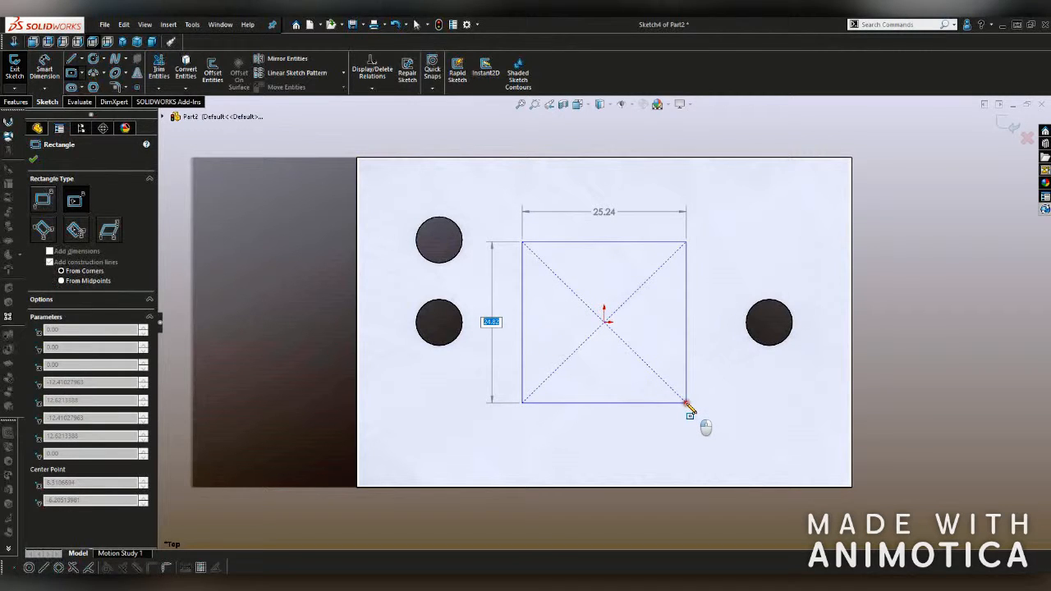
pyautogui.moveTo(688, 406); pyautogui.dragTo(688, 405)
pyautogui.press('Escape')
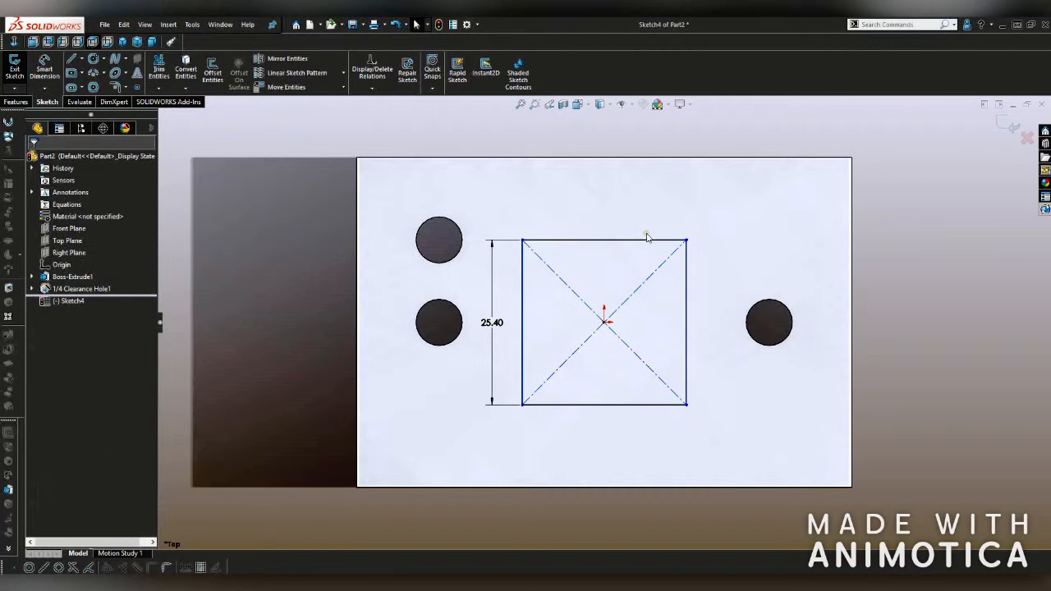
# Step: Add an equal relation between the rectangle's top and left sides to make it a square
pyautogui.click(647, 240)
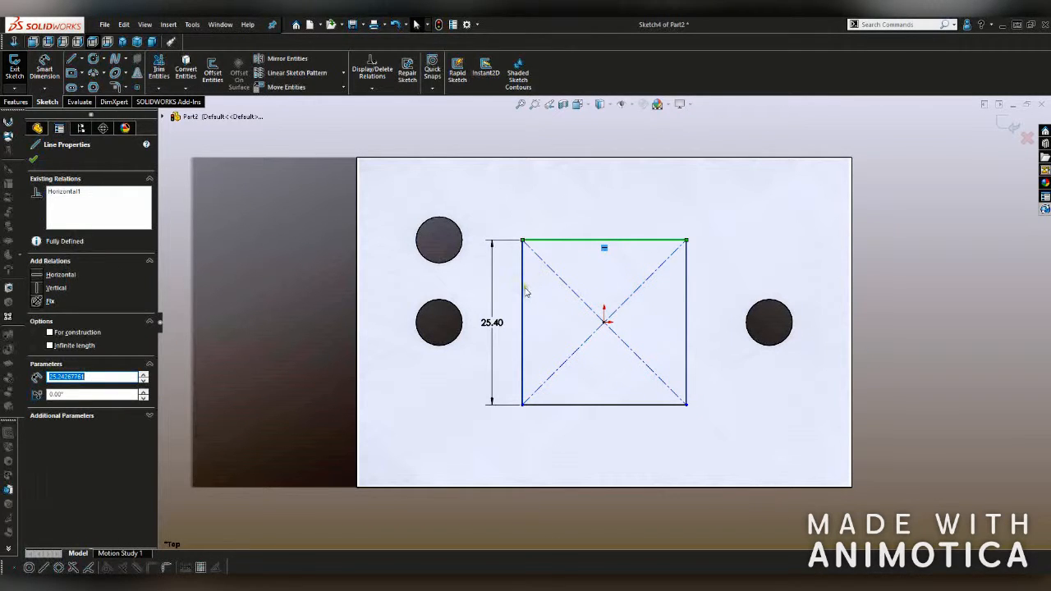
pyautogui.keyDown('ctrl'); pyautogui.click(523, 293); pyautogui.keyUp('ctrl')
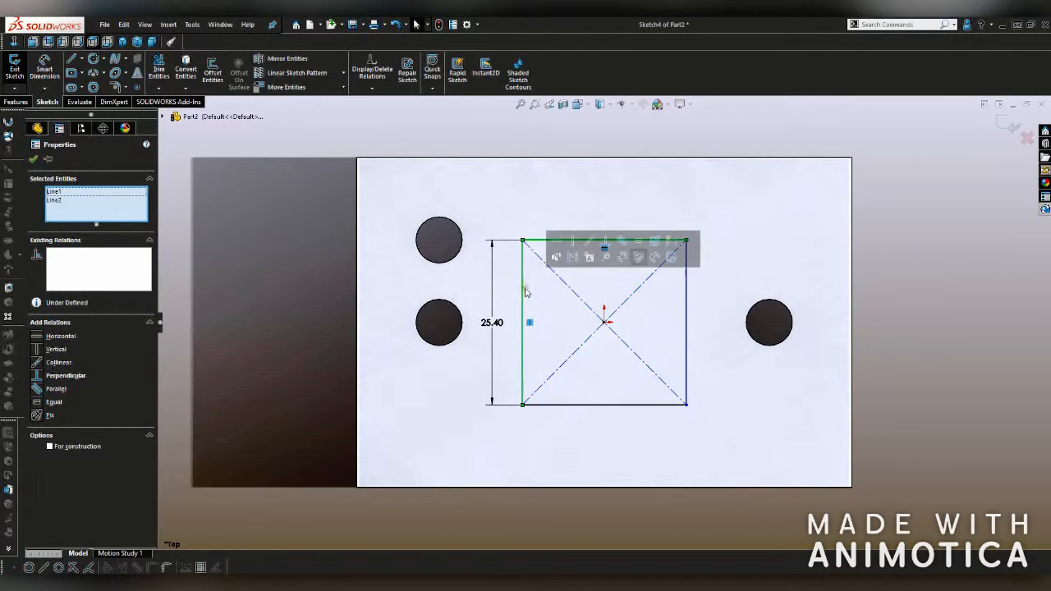
pyautogui.click(639, 243)
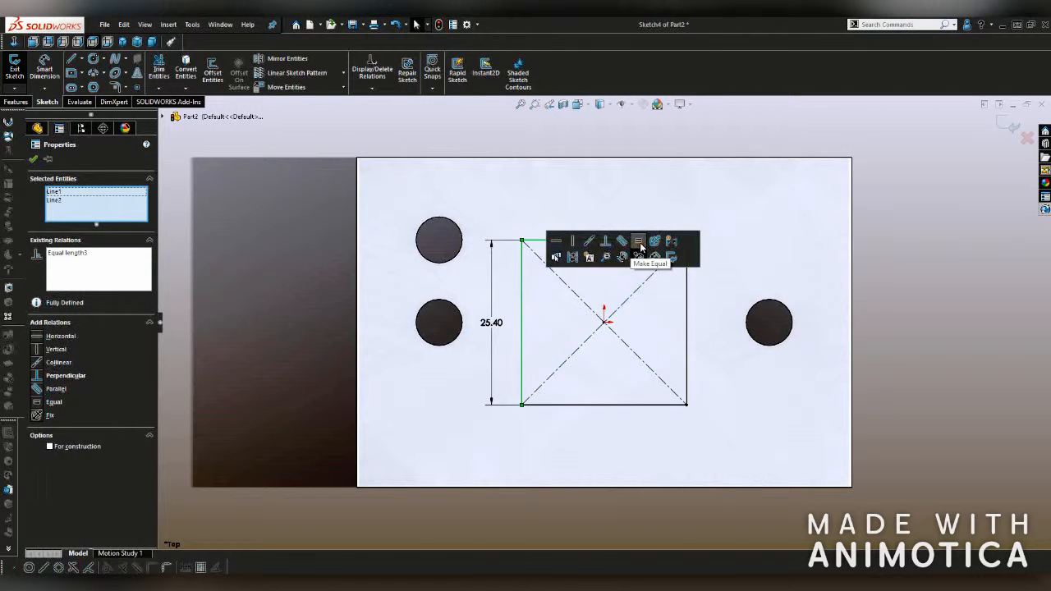
pyautogui.click(928, 273)
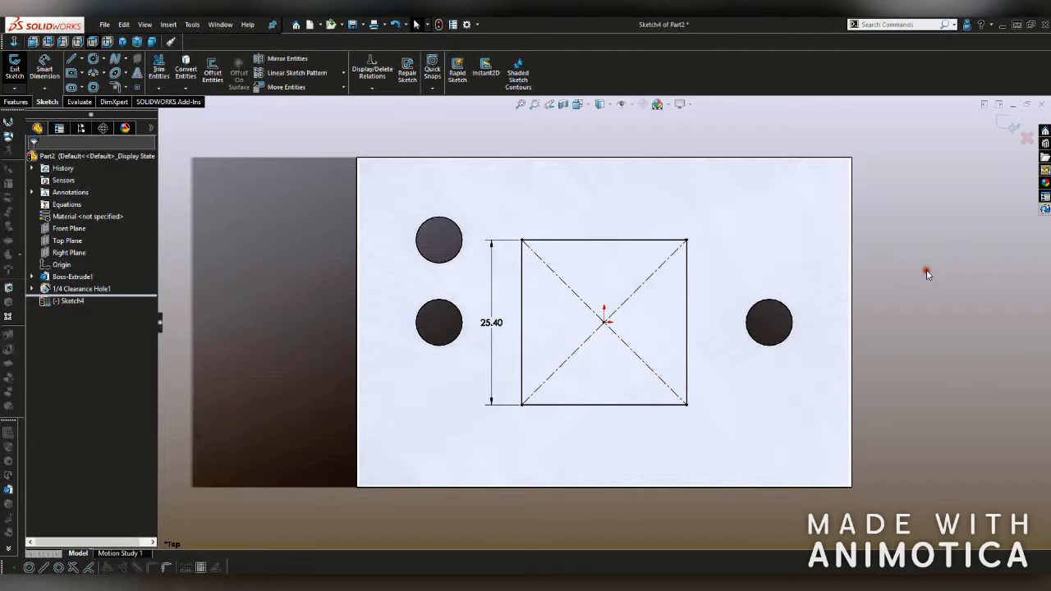
# Step: Set the square's side dimension to .75in and exit the sketch to the cut settings
pyautogui.doubleClick(493, 323)
pyautogui.write('.75in')
pyautogui.press('Return')
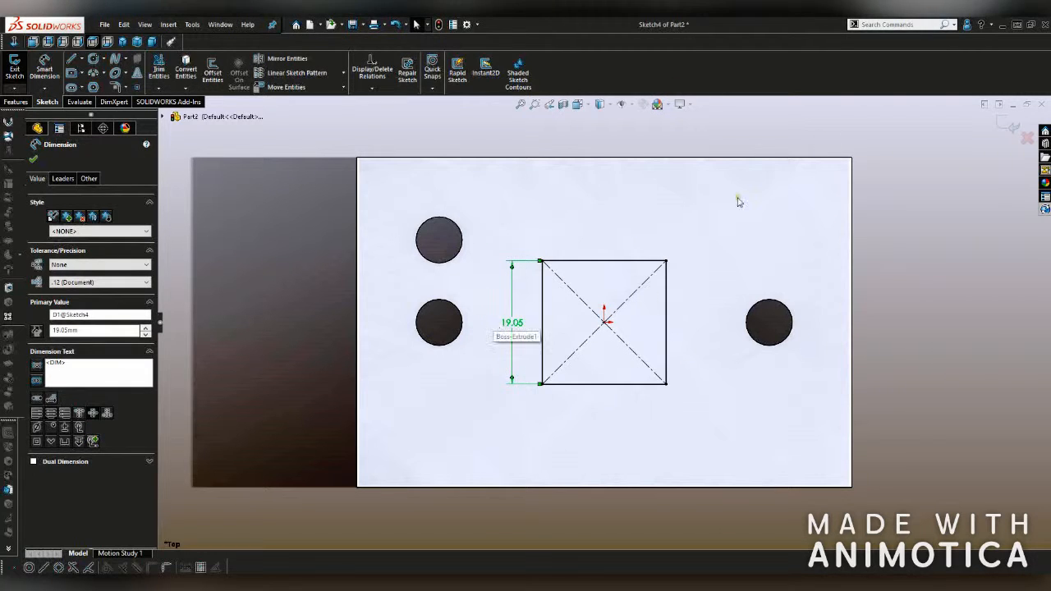
pyautogui.click(1008, 128)
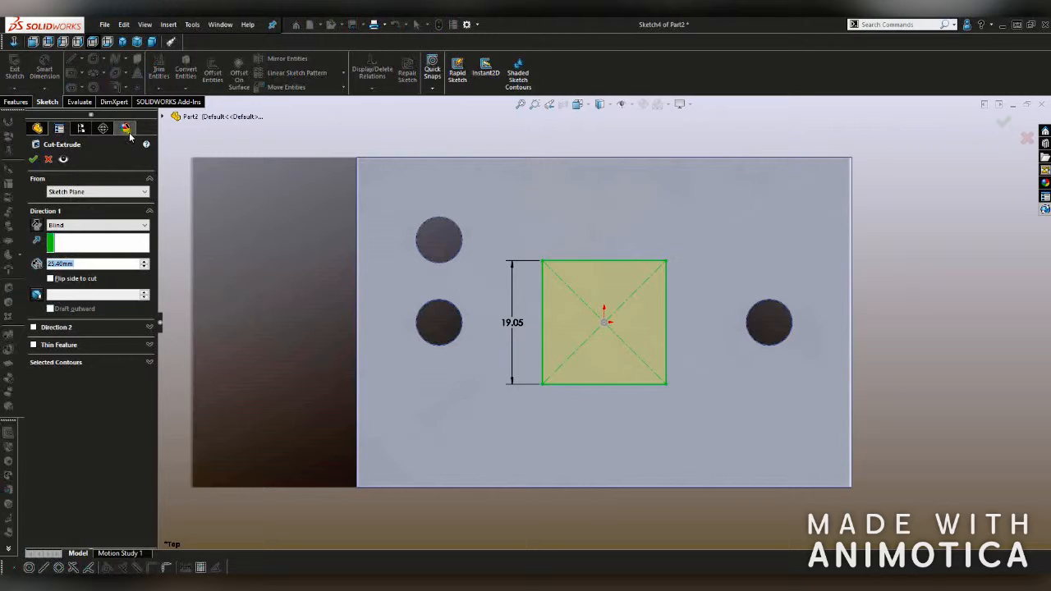
pyautogui.click(124, 227)
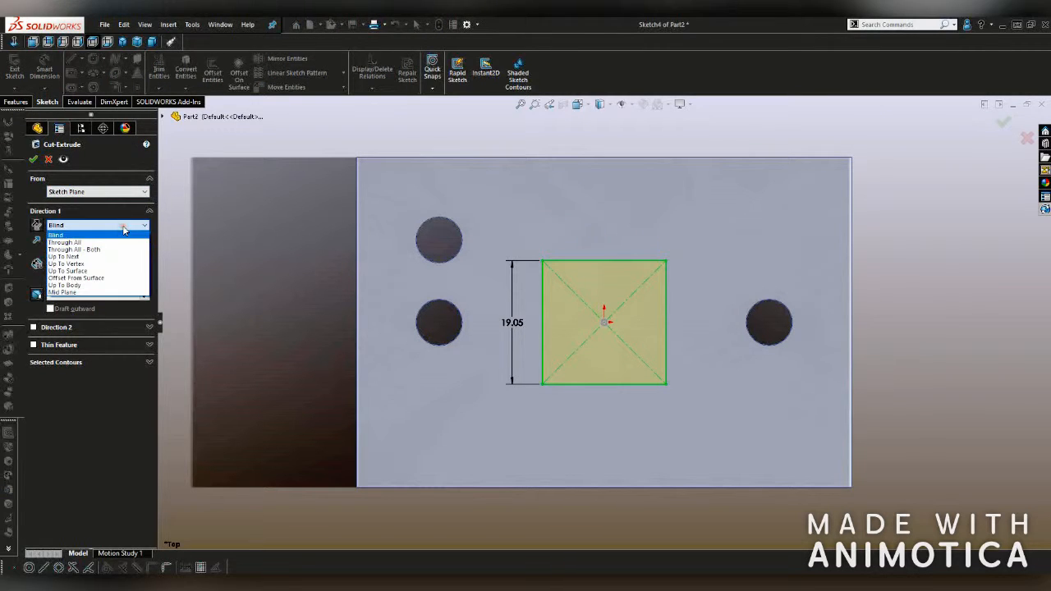
pyautogui.click(117, 242)
pyautogui.click(127, 227)
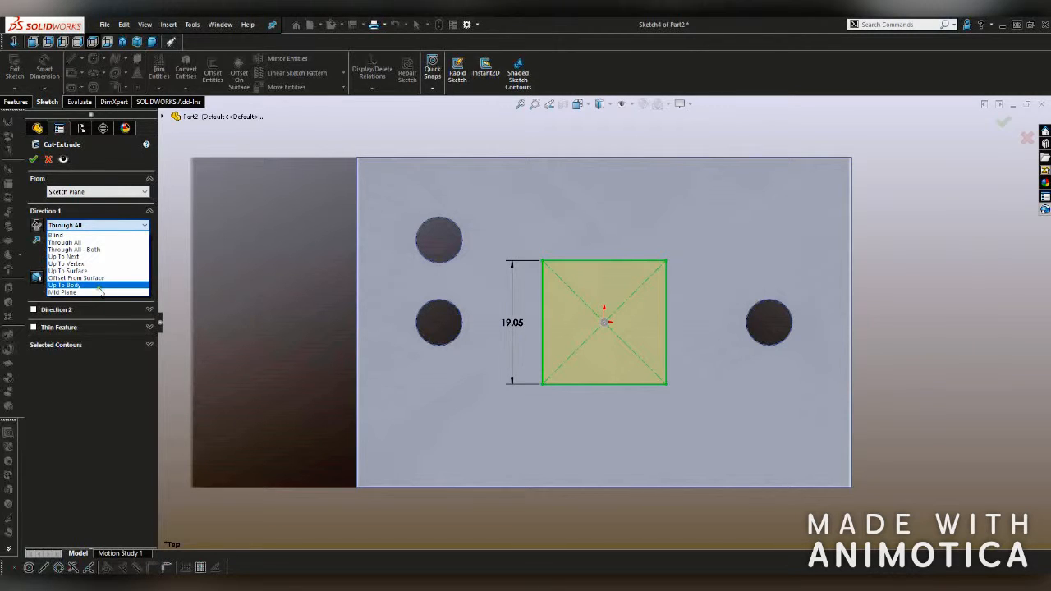
pyautogui.click(91, 236)
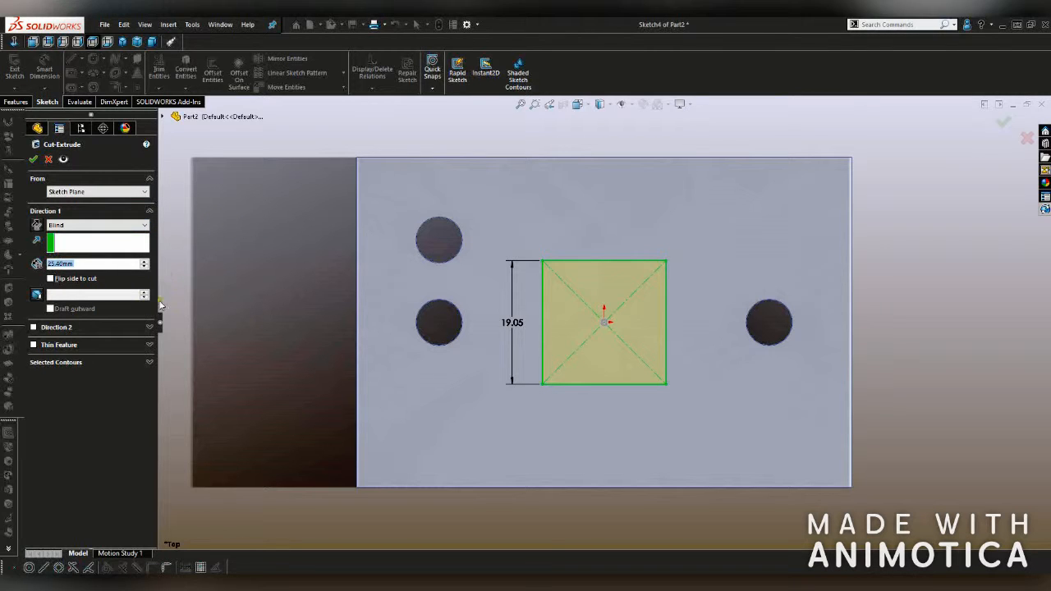
# Step: Set the square cut's blind depth to 12.70 mm and finish the extruded cut
pyautogui.moveTo(514, 364); pyautogui.dragTo(596, 353, button='middle')
pyautogui.moveTo(568, 339); pyautogui.dragTo(615, 328)
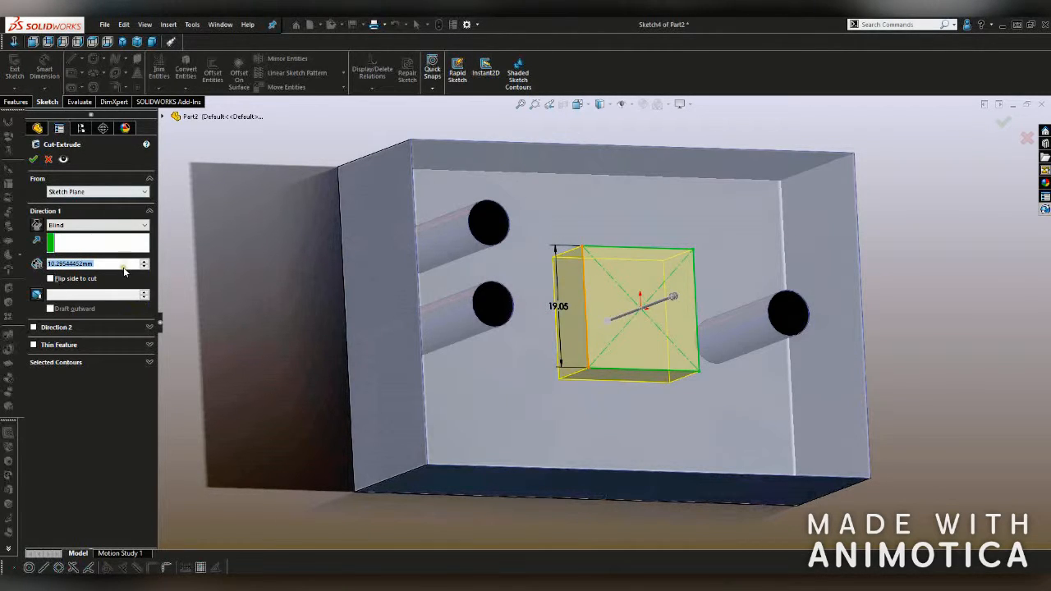
pyautogui.write('5')
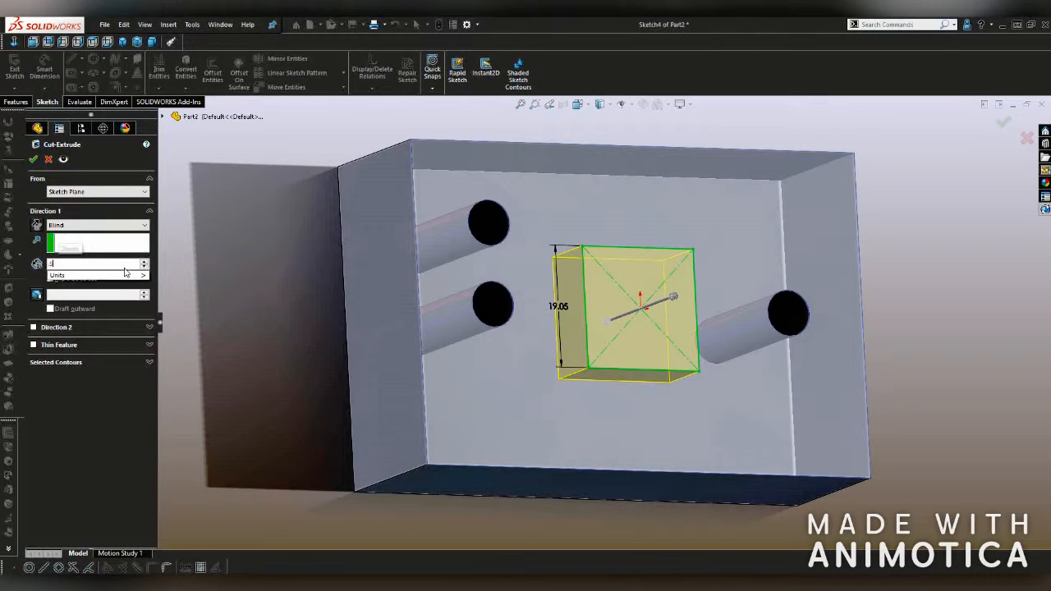
pyautogui.press('Return')
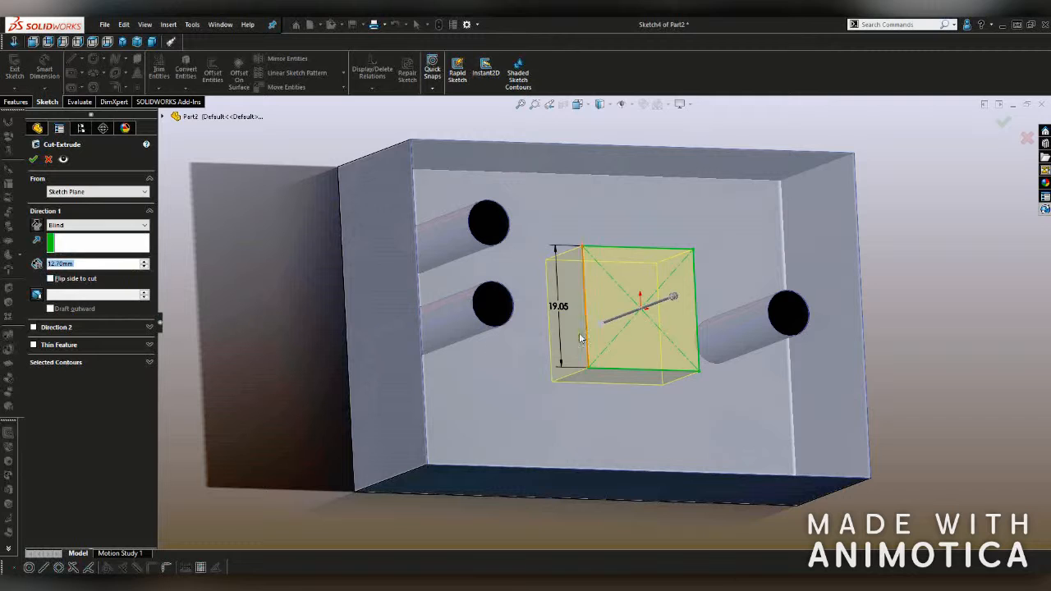
pyautogui.click(1004, 121)
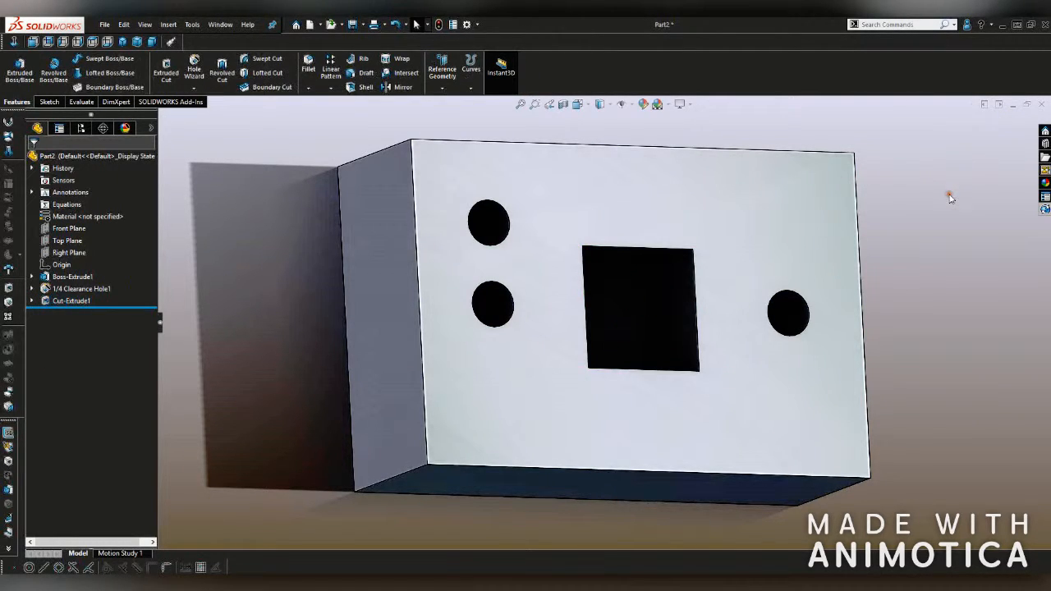
# Step: Start a fillet with a 7.62 mm radius and select the four vertical corner edges of the square pocket
pyautogui.moveTo(950, 199); pyautogui.dragTo(907, 175, button='middle')
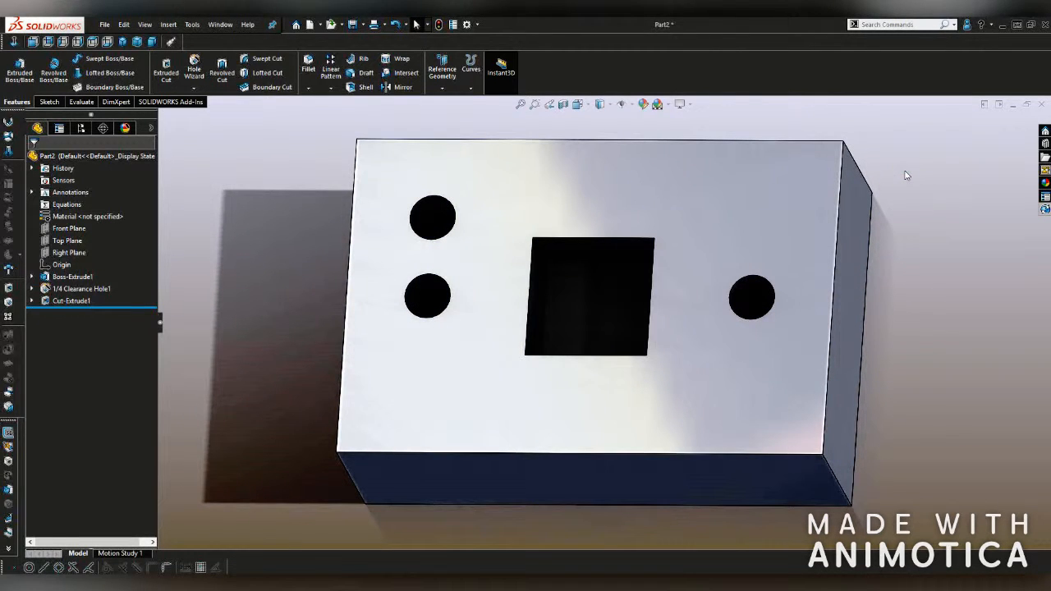
pyautogui.click(309, 88)
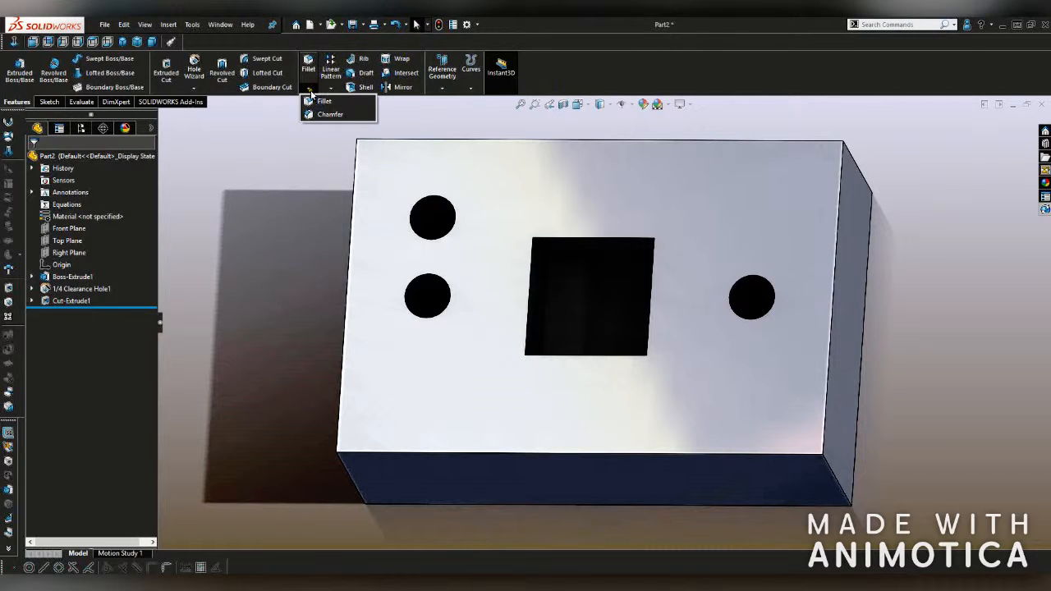
pyautogui.click(320, 104)
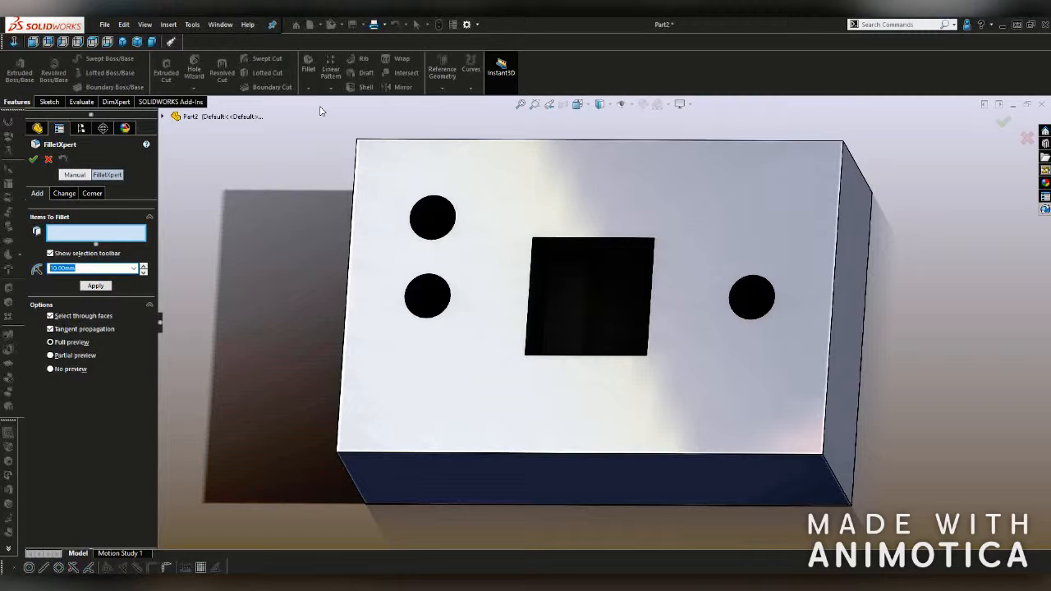
pyautogui.write('1')
pyautogui.click(541, 249)
pyautogui.moveTo(541, 254); pyautogui.dragTo(517, 401, button='middle')
pyautogui.click(600, 244)
pyautogui.click(634, 400)
pyautogui.click(508, 399)
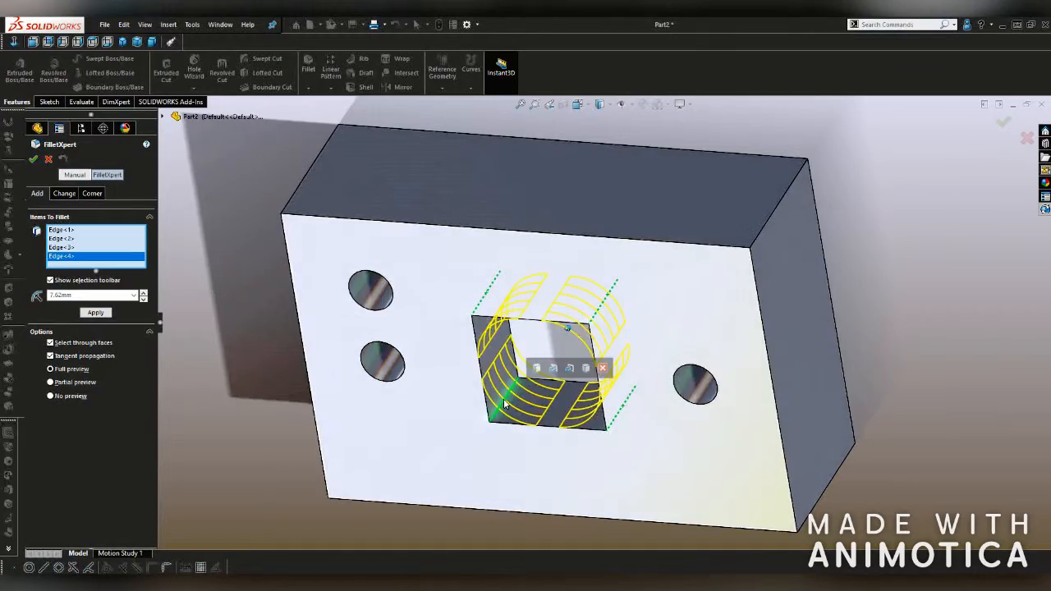
pyautogui.press('Down')
pyautogui.press('Down')
pyautogui.press('Down')
pyautogui.press('Down')
pyautogui.press('Down')
pyautogui.press('Down')
pyautogui.press('Down')
pyautogui.press('Down')
pyautogui.press('Down')
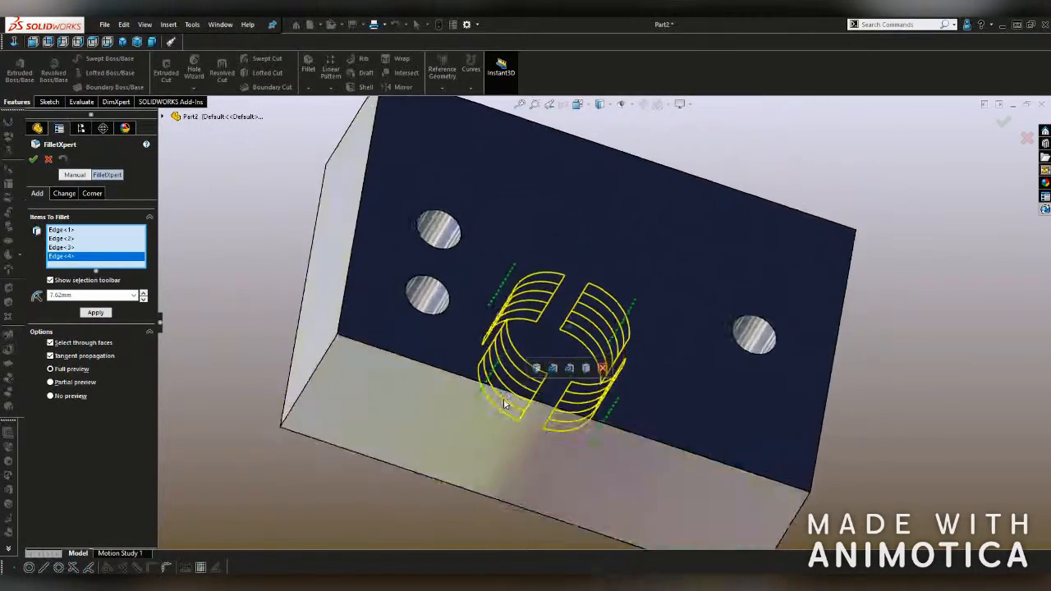
pyautogui.click(720, 264)
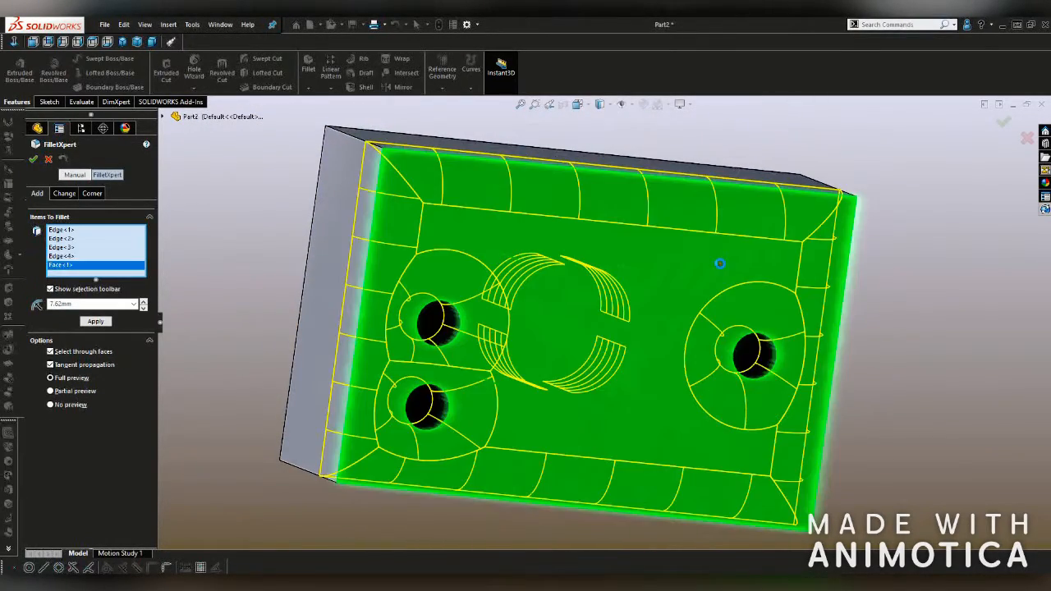
pyautogui.press('Right')
pyautogui.press('Up')
pyautogui.press('Up')
pyautogui.press('Up')
pyautogui.press('Up')
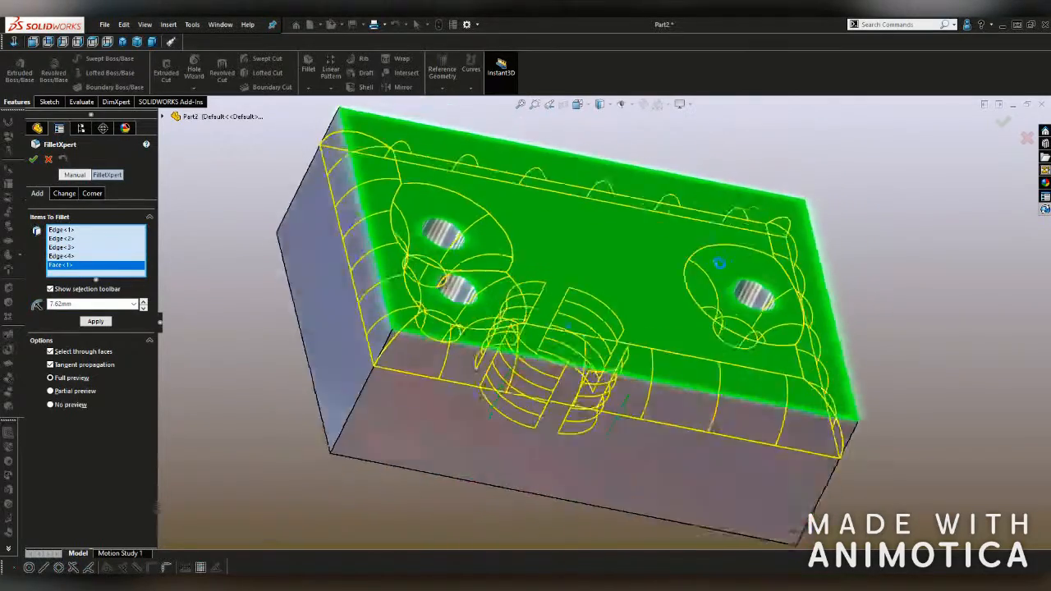
pyautogui.click(631, 271)
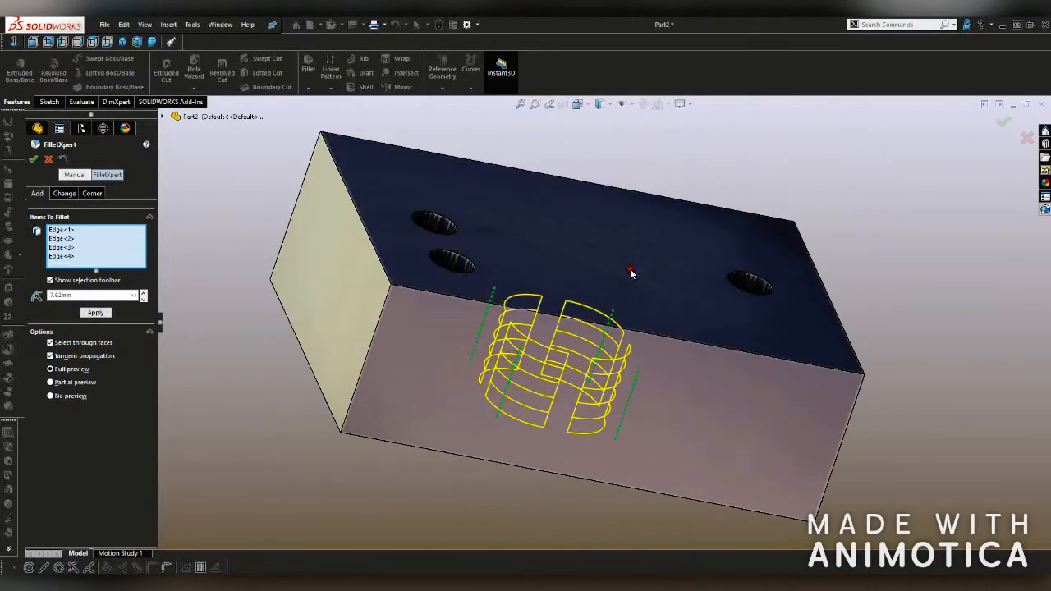
# Step: Apply the fillet to the pocket's four selected corner edges
pyautogui.press('Up')
pyautogui.press('Up')
pyautogui.press('Up')
pyautogui.press('Up')
pyautogui.press('Up')
pyautogui.press('Up')
pyautogui.press('Up')
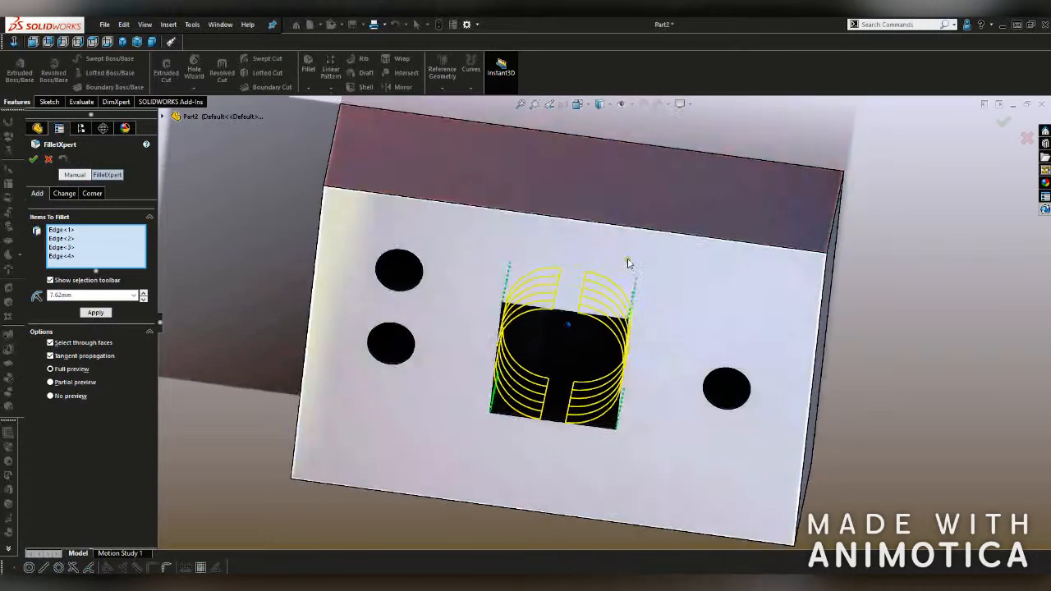
pyautogui.press('Up')
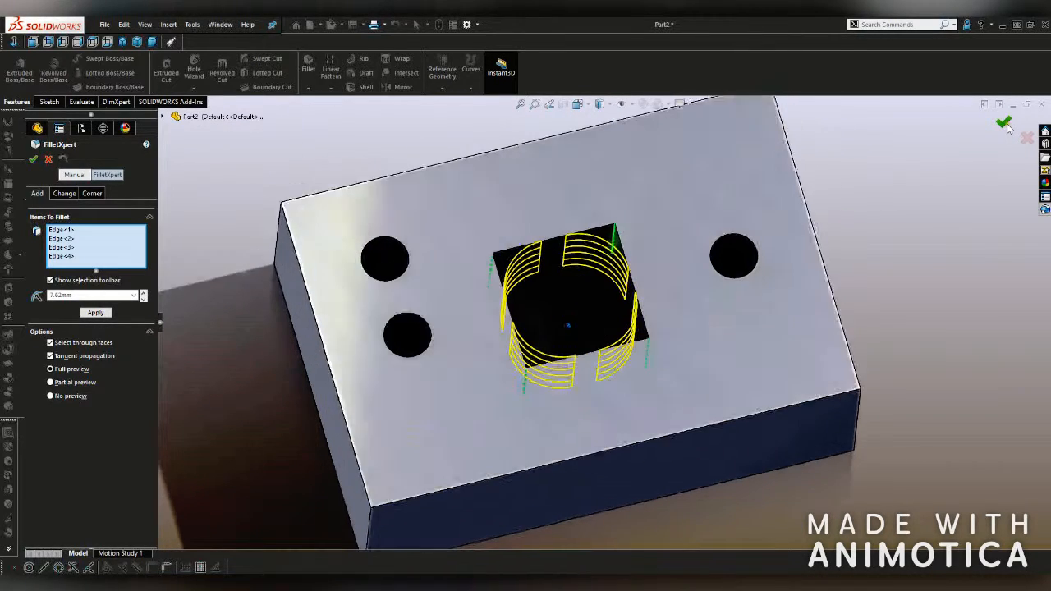
pyautogui.click(1003, 123)
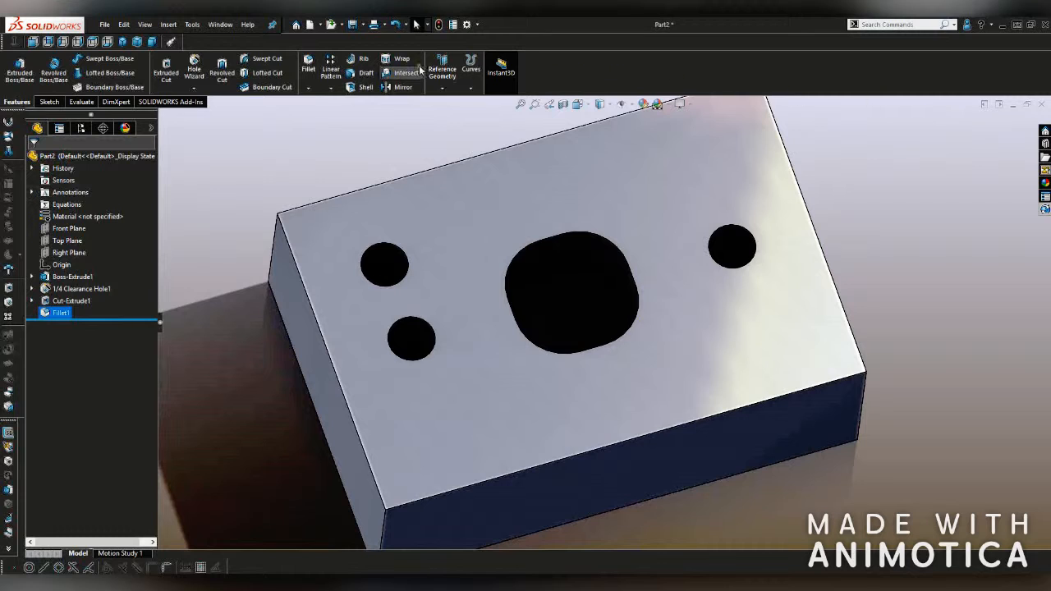
# Step: Start a chamfer with a 6.35 mm distance and select the block's four outer vertical corner edges
pyautogui.click(311, 89)
pyautogui.click(313, 117)
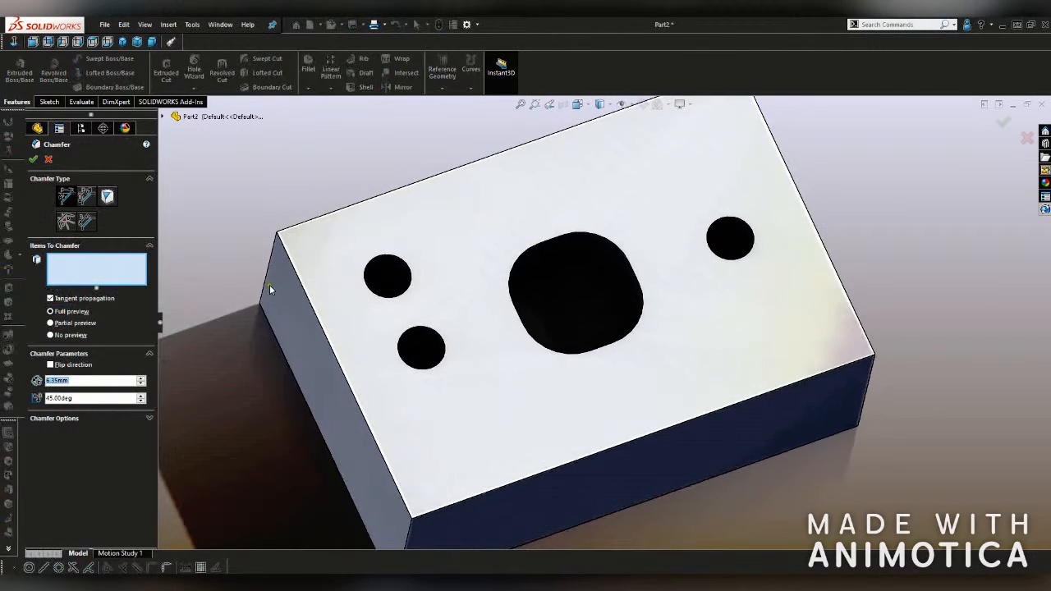
pyautogui.click(264, 285)
pyautogui.click(264, 289)
pyautogui.click(277, 291)
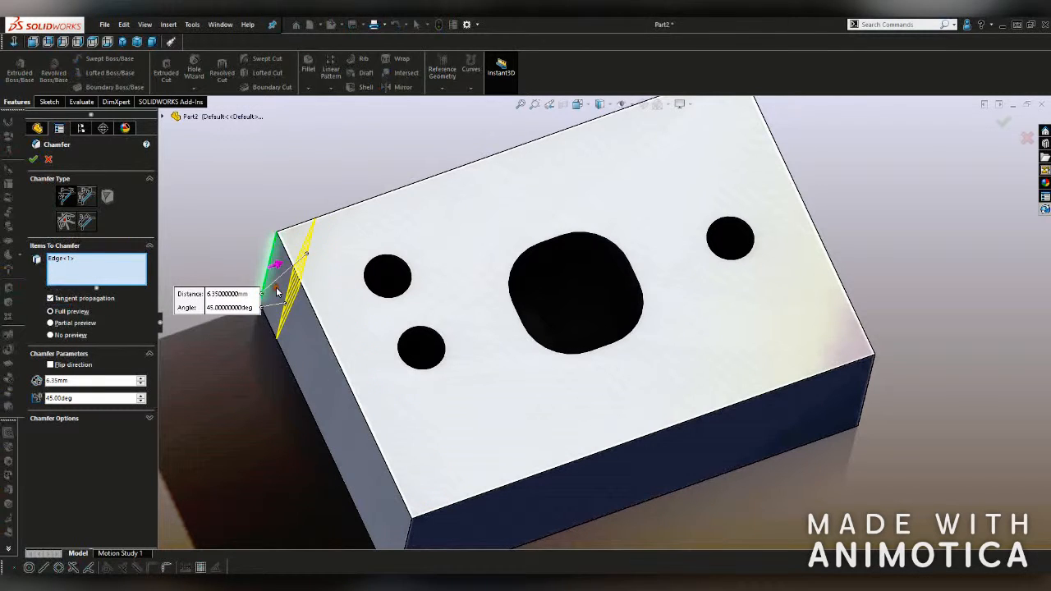
pyautogui.keyDown('ctrl'); pyautogui.moveTo(425, 483); pyautogui.dragTo(424, 433, button='middle'); pyautogui.keyUp('ctrl')
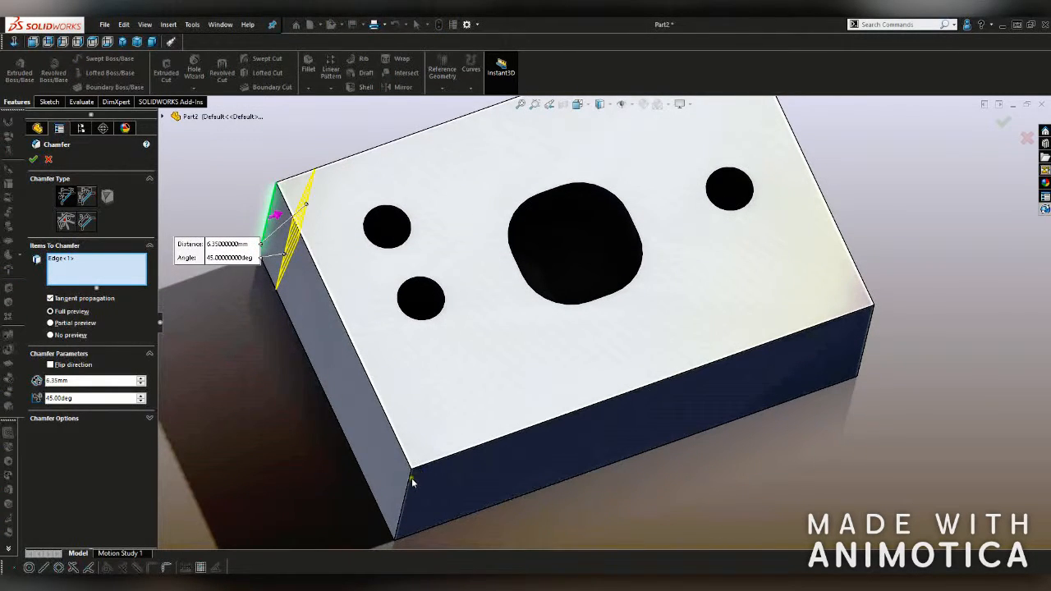
pyautogui.click(410, 486)
pyautogui.moveTo(464, 486); pyautogui.dragTo(796, 471, button='middle')
pyautogui.click(791, 468)
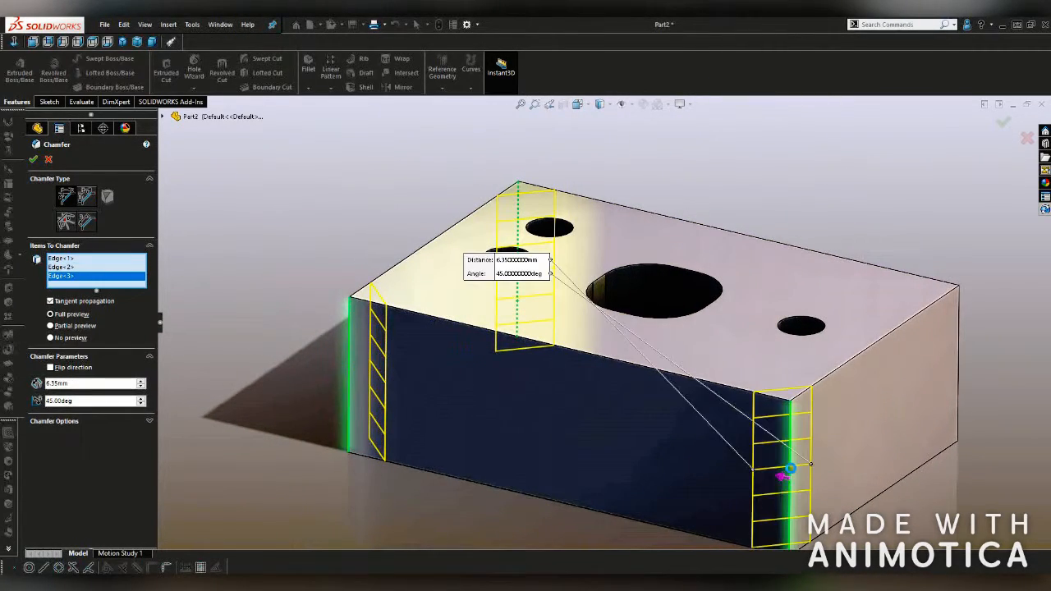
pyautogui.moveTo(788, 470); pyautogui.dragTo(775, 474, button='middle')
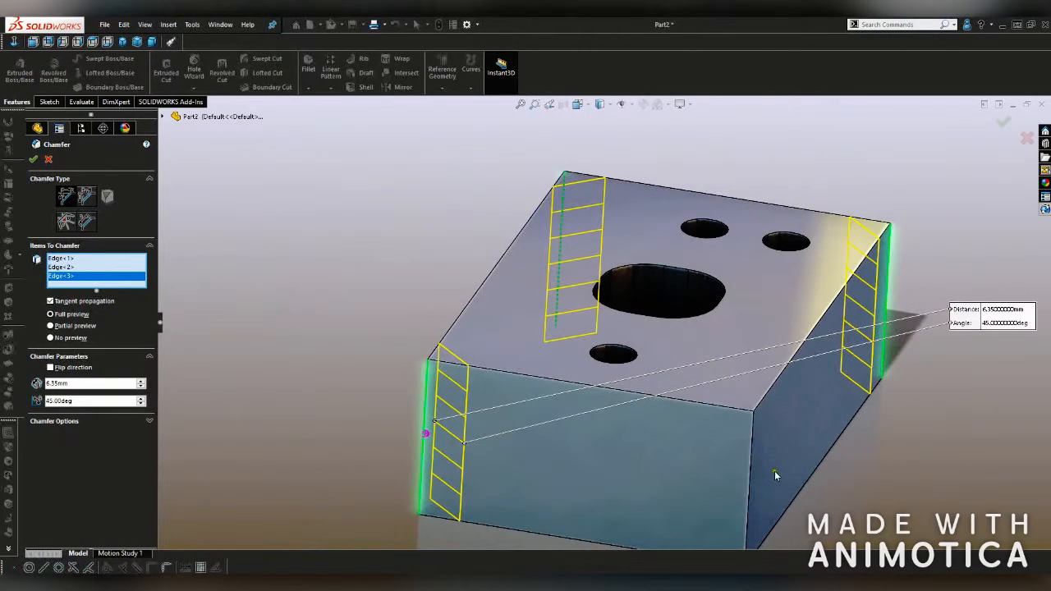
pyautogui.click(752, 482)
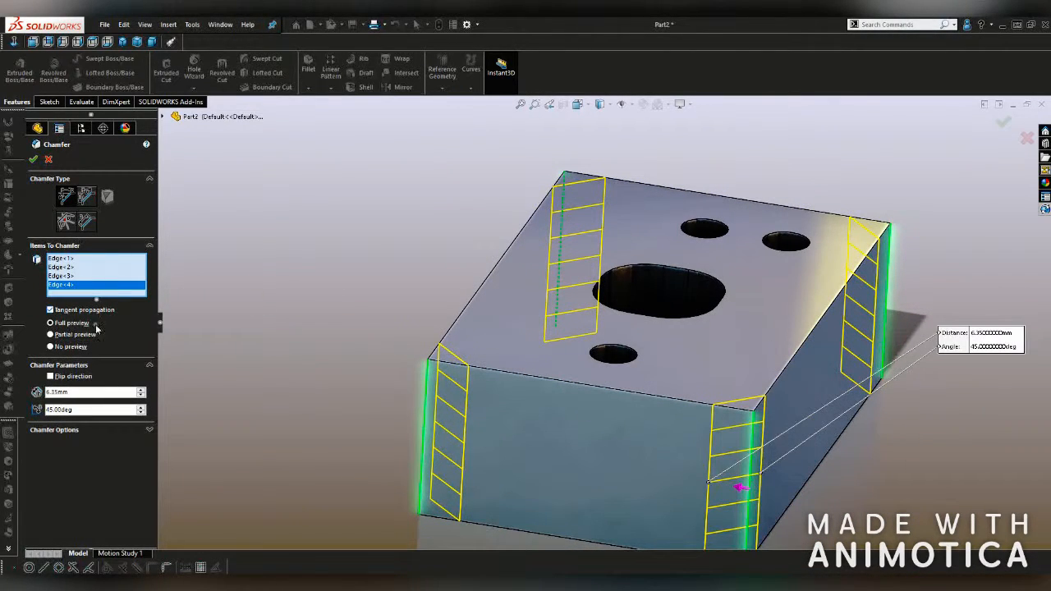
# Step: Set the chamfer angle to 20 degrees and inspect the preview at the block's corners
pyautogui.click(89, 409)
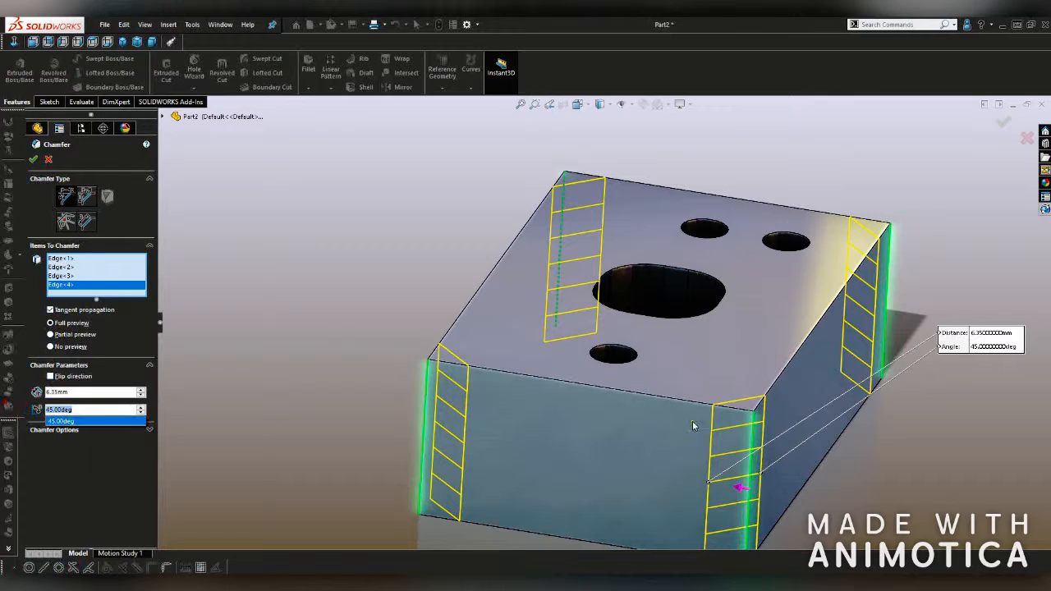
pyautogui.write('20')
pyautogui.press('Return')
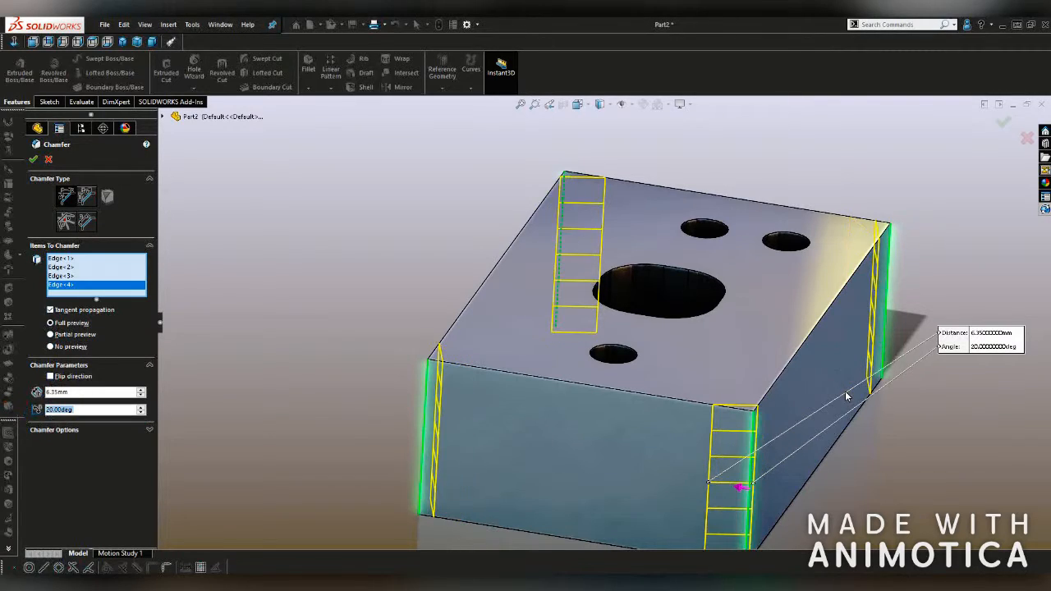
pyautogui.moveTo(846, 397); pyautogui.dragTo(747, 354, button='middle')
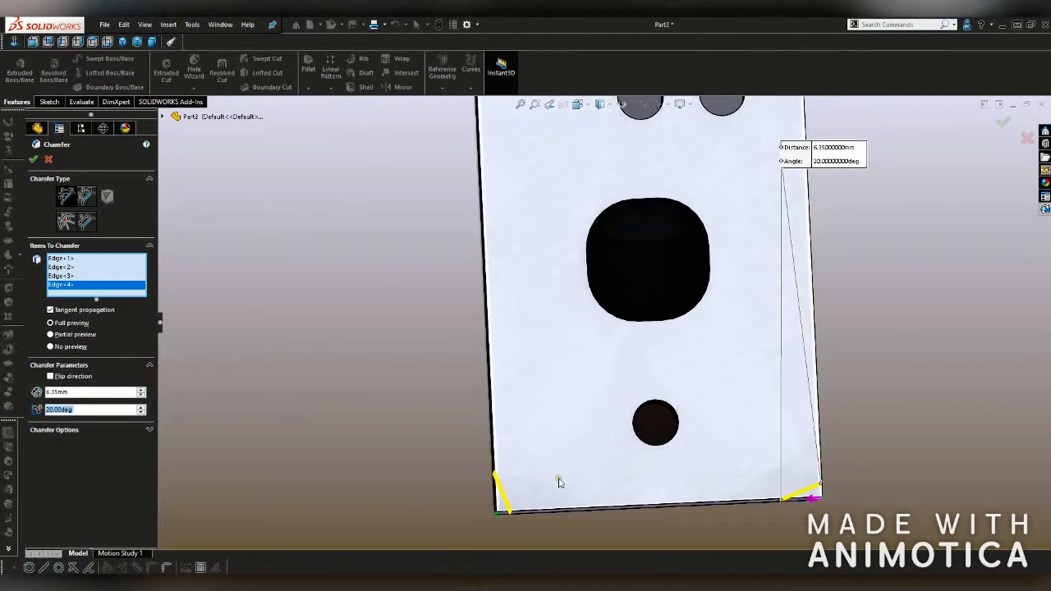
# Step: Flip the chamfer direction on the last selected edge and check the direction of each of the four chamfer edges
pyautogui.click(51, 377)
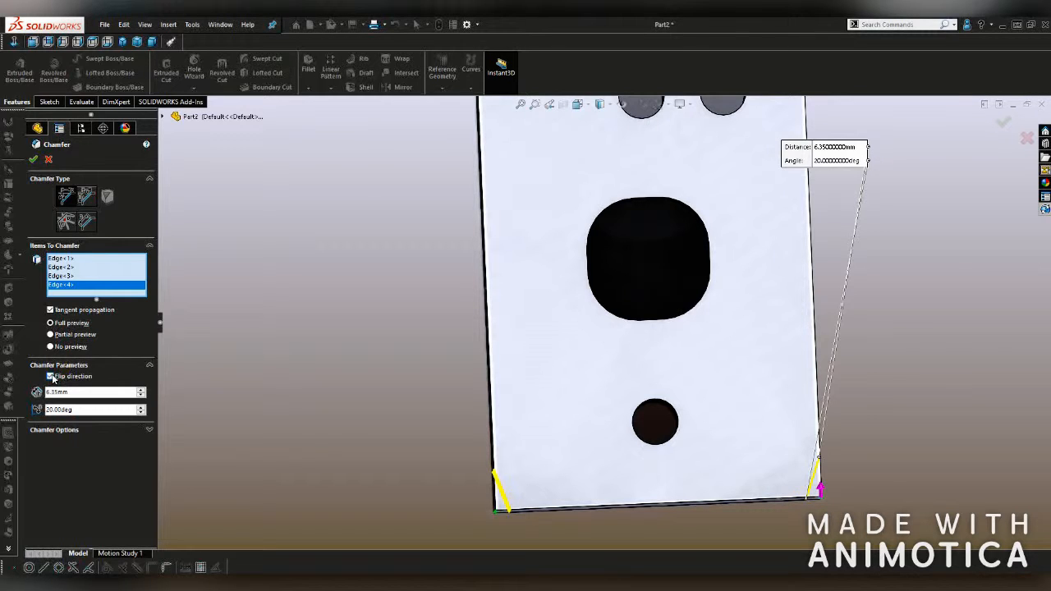
pyautogui.moveTo(409, 441); pyautogui.dragTo(157, 245, button='middle')
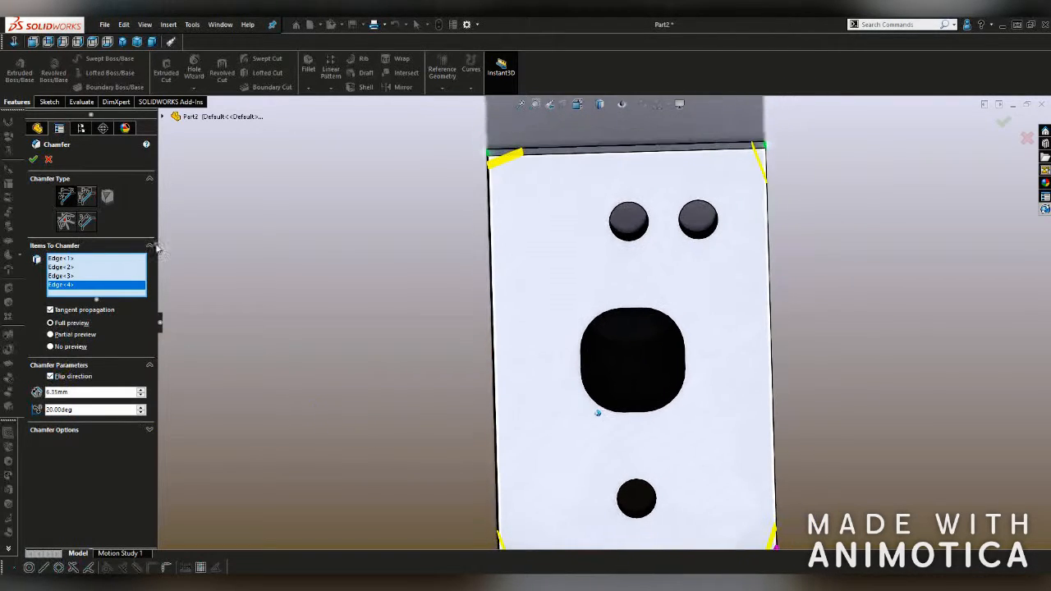
pyautogui.click(61, 259)
pyautogui.click(61, 266)
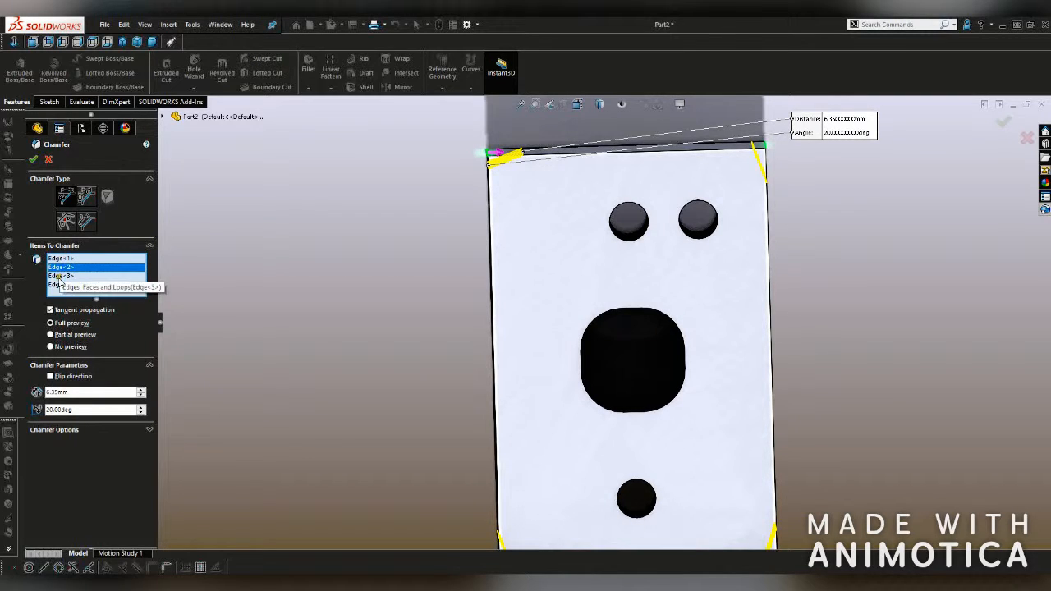
pyautogui.click(61, 276)
pyautogui.click(61, 284)
# Step: Set the chamfer angle to 45 degrees and finish the chamfer on the four corner edges
pyautogui.click(94, 410)
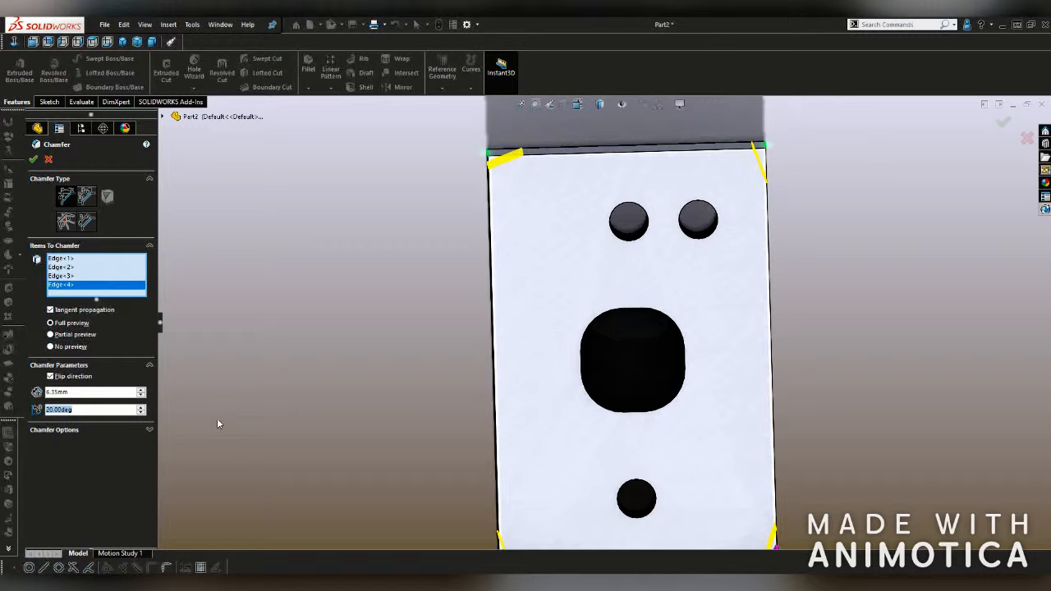
pyautogui.write('45')
pyautogui.press('Return')
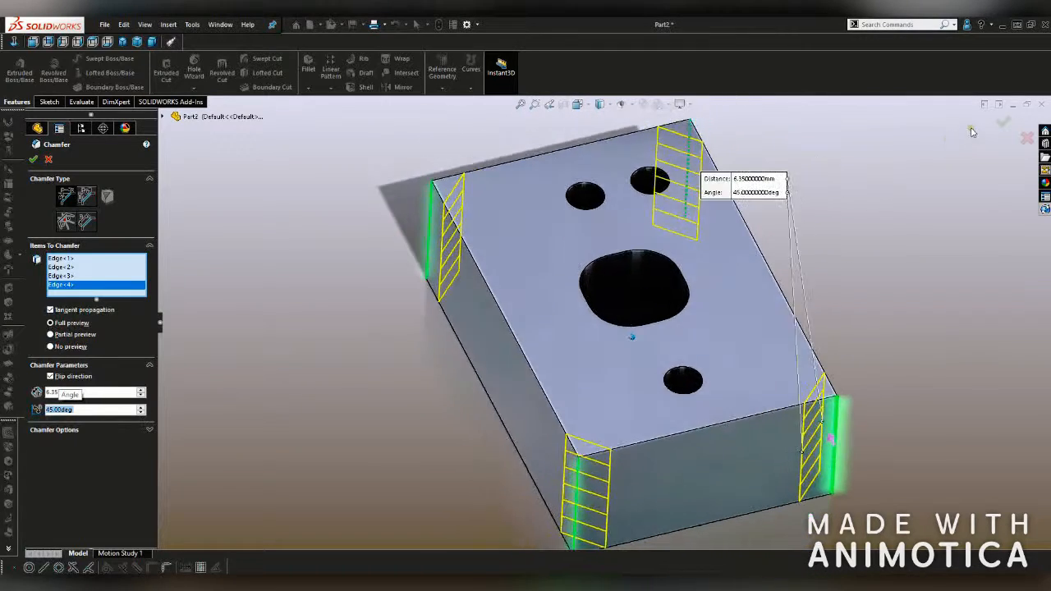
pyautogui.click(1005, 120)
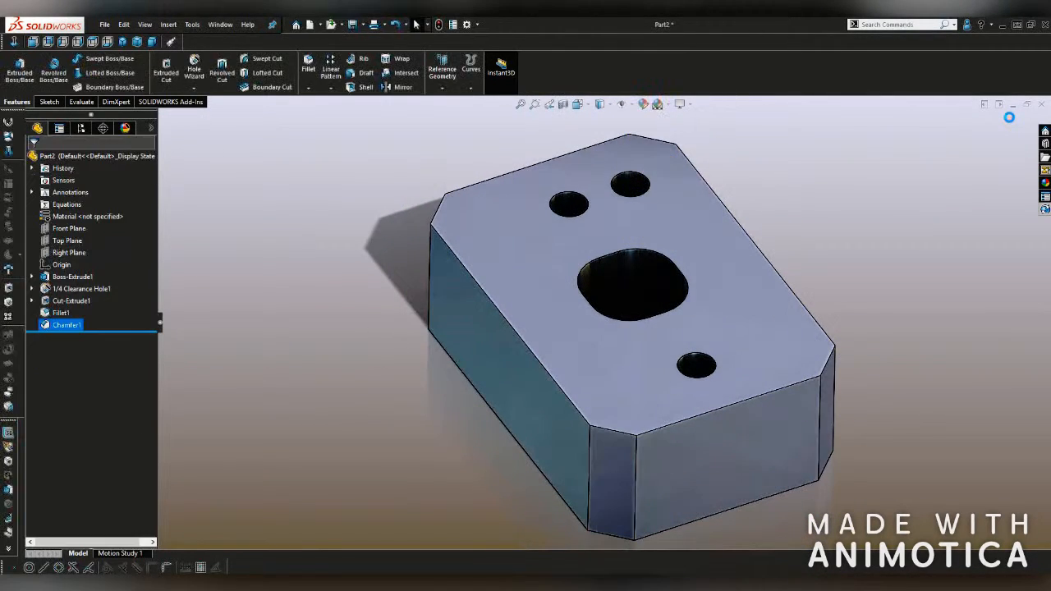